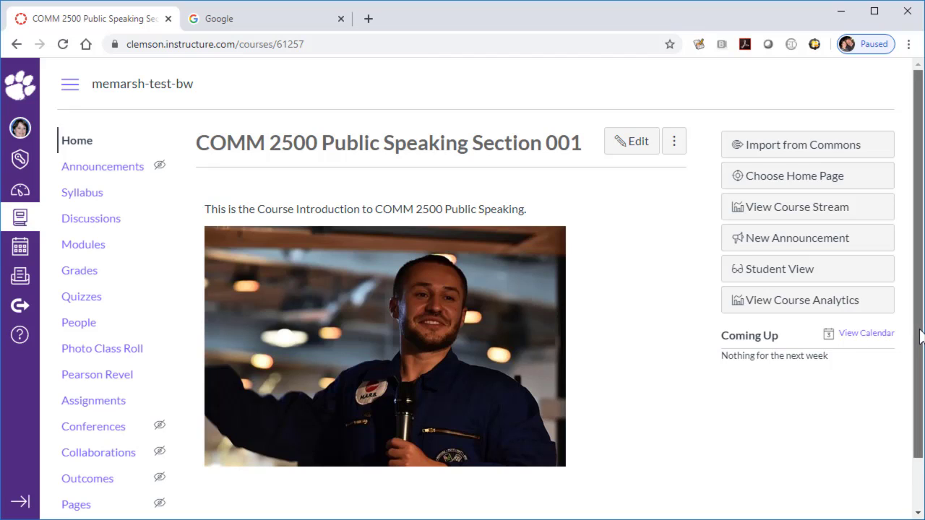
Enable WebEx in the course's navigation settings
left_click_drag(921, 336, 918, 383)
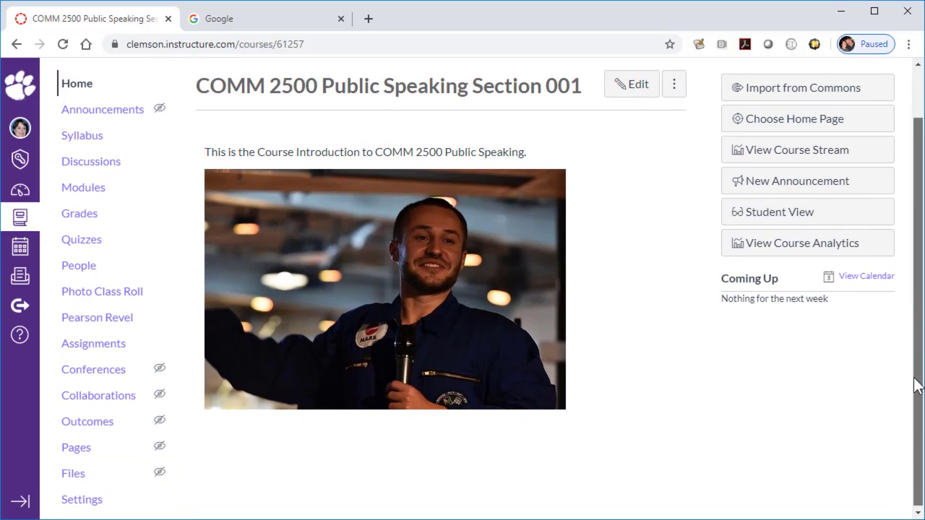
left_click(82, 505)
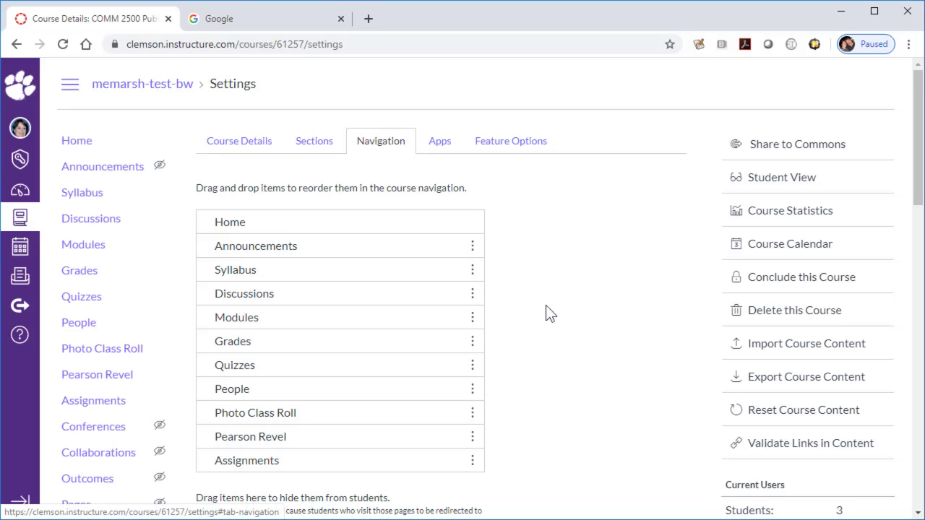
scroll(557, 330, "down", 6)
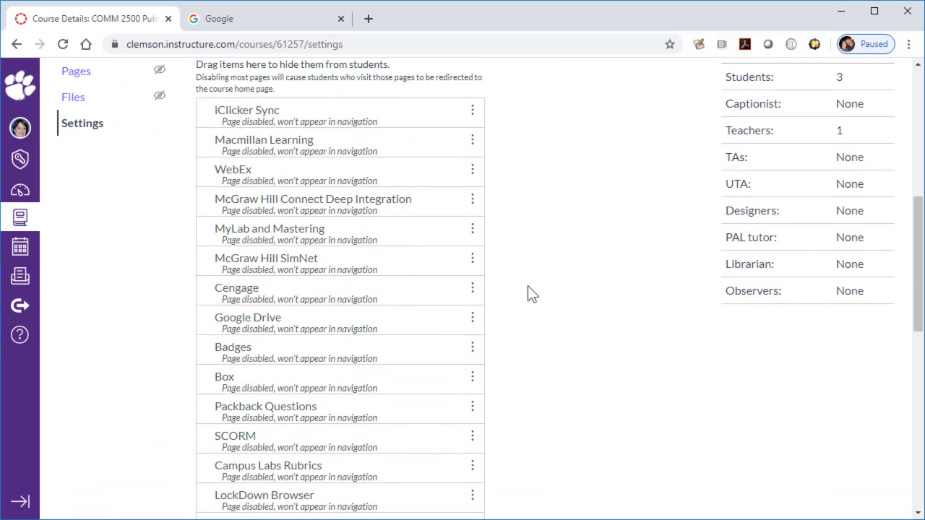
left_click(472, 173)
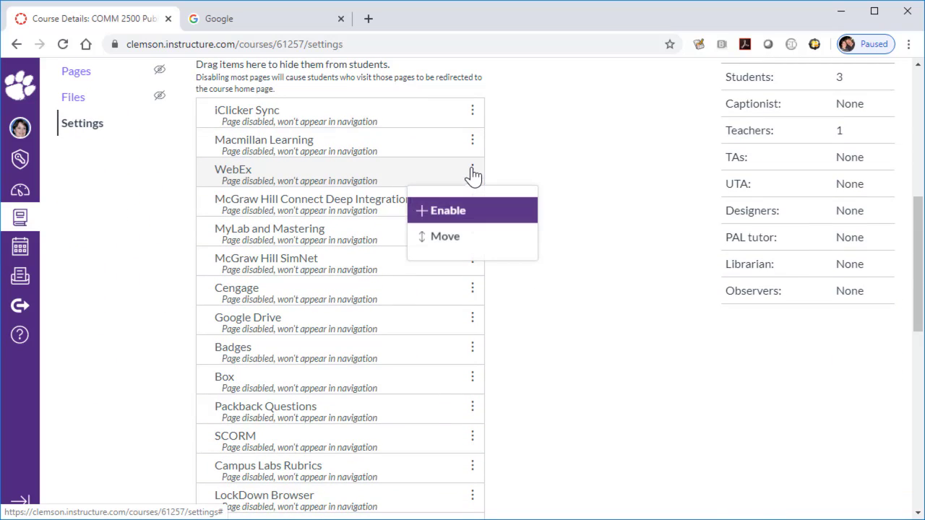
left_click(448, 213)
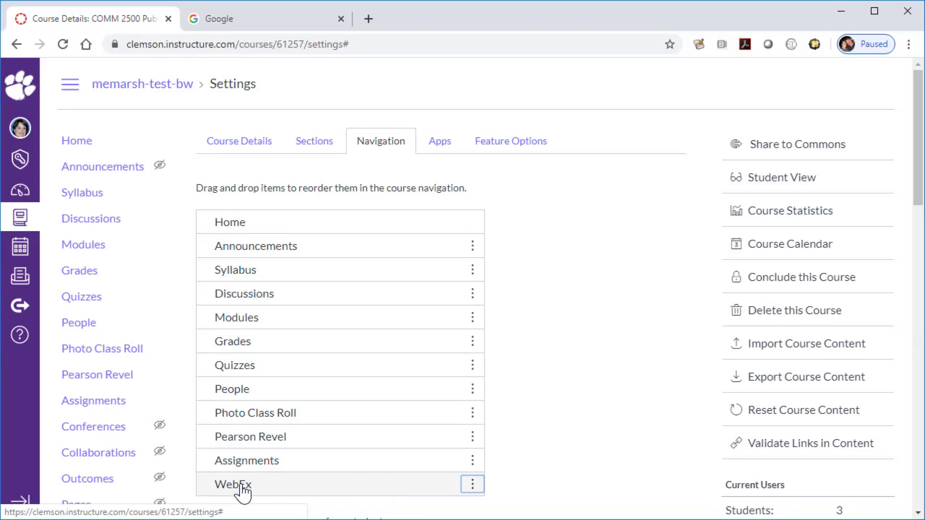
Move WebEx directly below Modules in the course navigation order and save the settings
left_click_drag(249, 473, 268, 347)
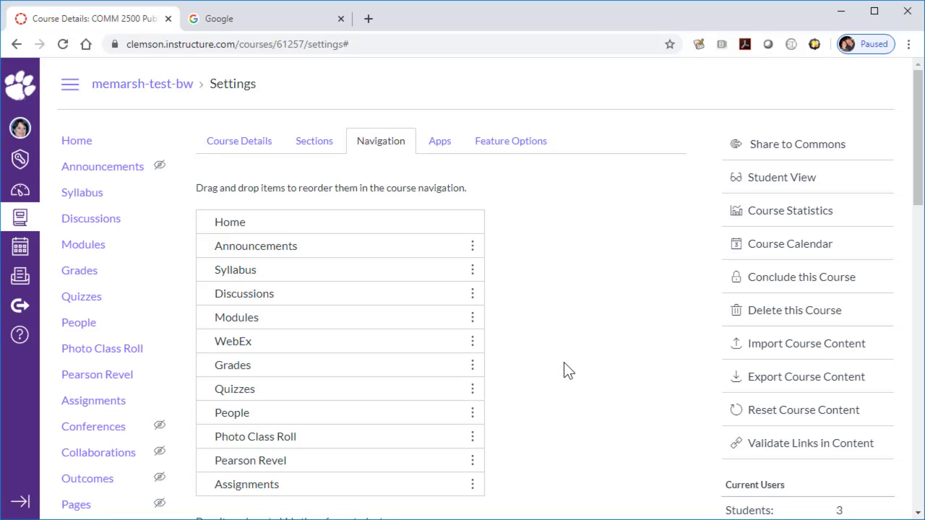
scroll(564, 362, "down", 10)
scroll(564, 367, "down", 5)
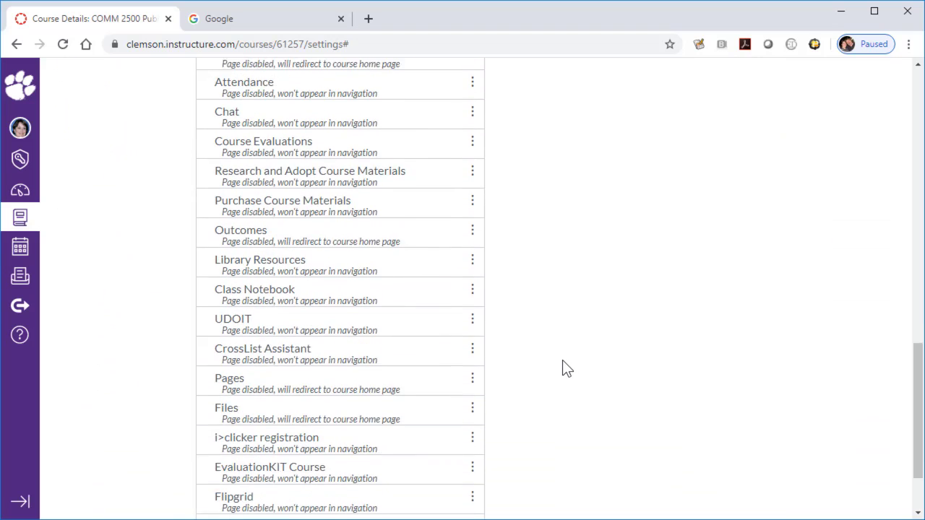
left_click(208, 483)
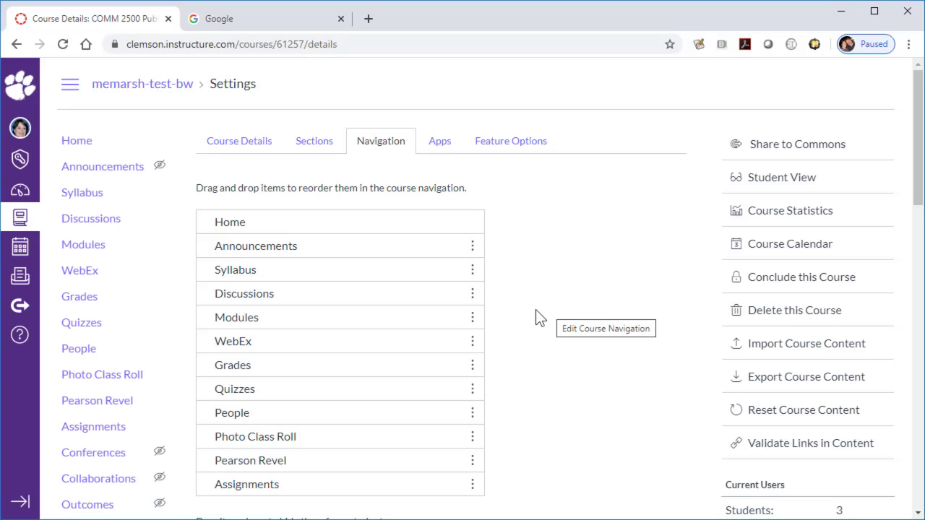
Open the course's WebEx page, start scheduling a new event and set it to repeat weekly
left_click(81, 273)
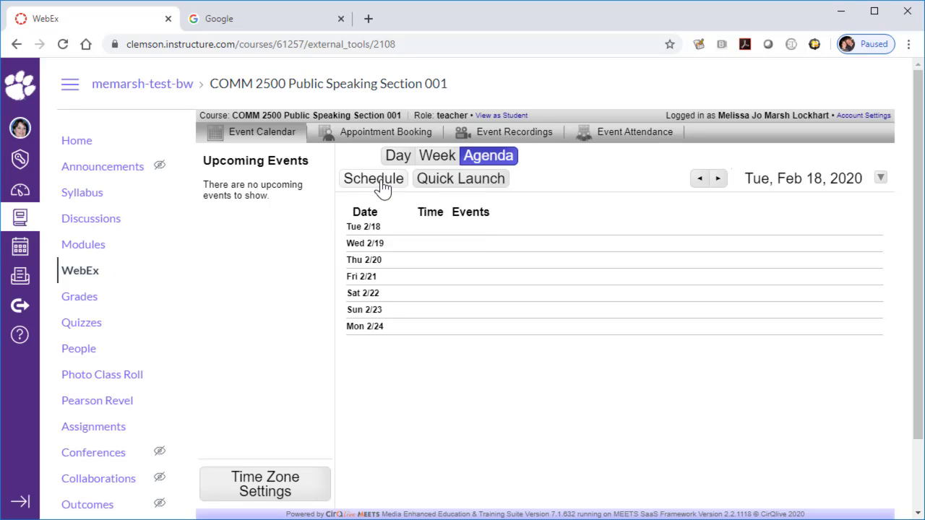
left_click(382, 186)
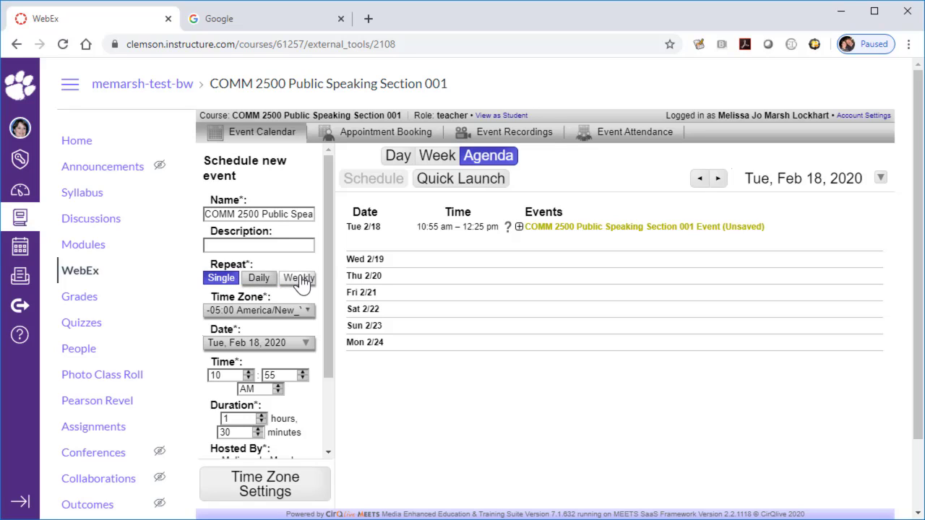
left_click(258, 279)
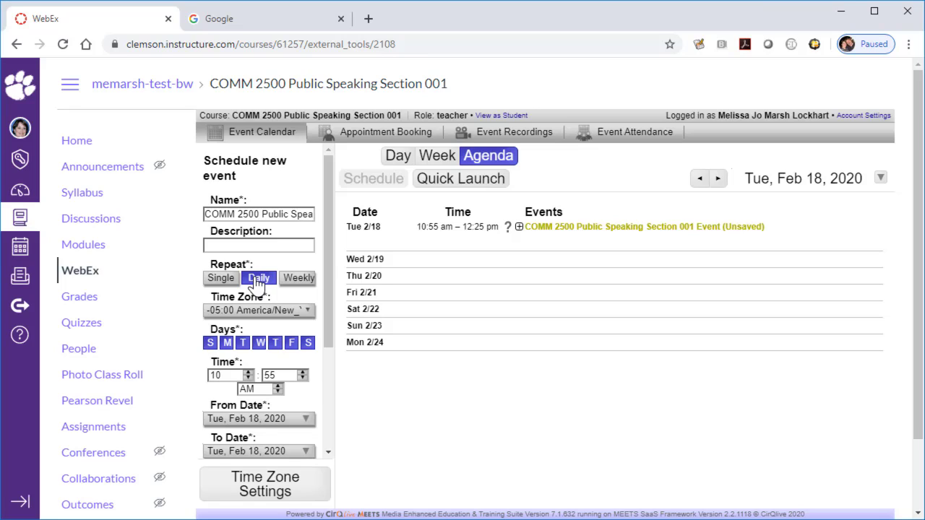
left_click(304, 282)
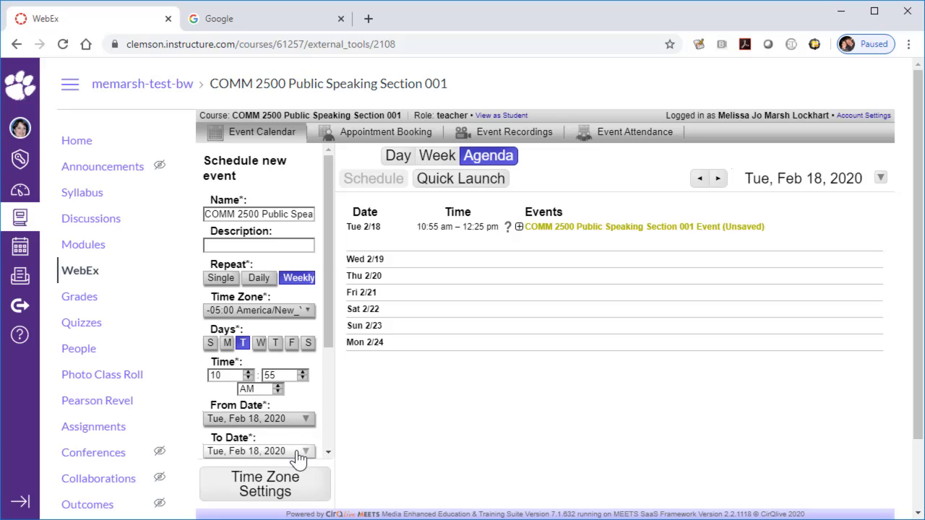
Choose Webex Meetings as the new event's conferencing account and save the event
left_click_drag(329, 260, 343, 394)
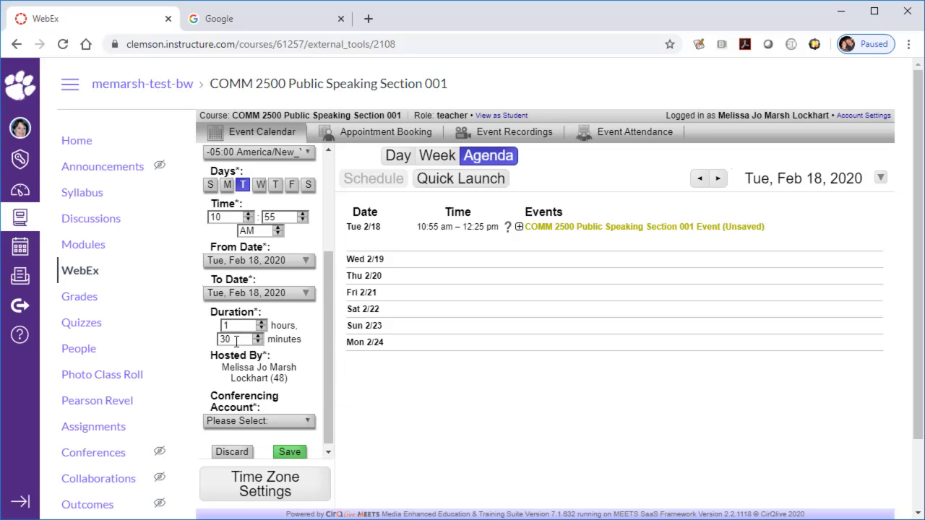
left_click(308, 422)
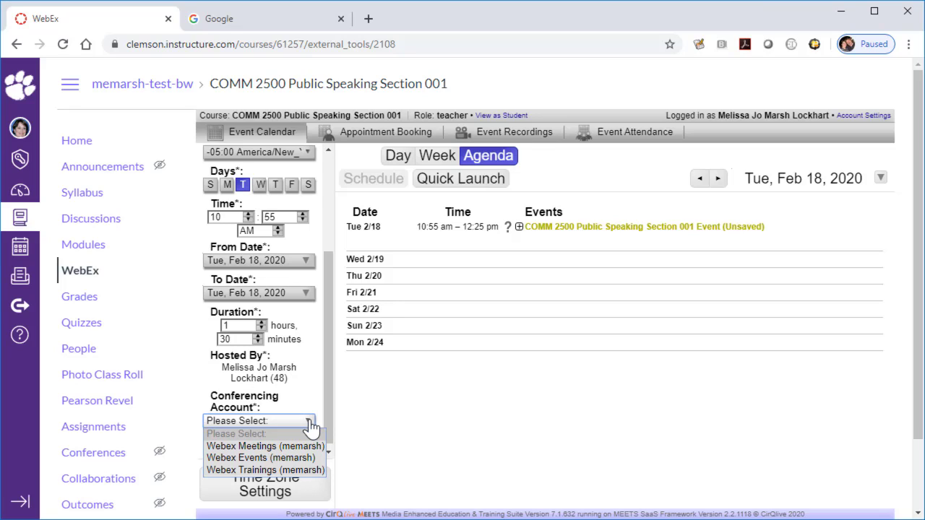
left_click(277, 446)
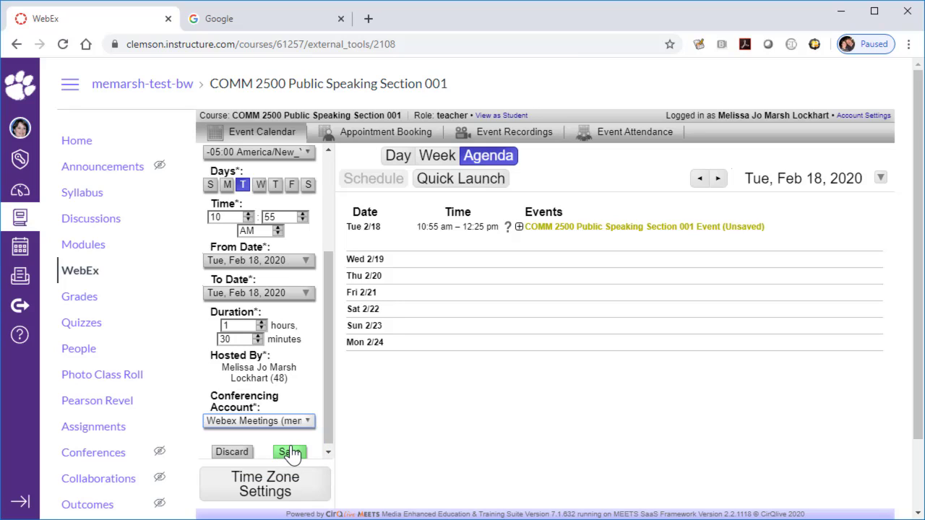
left_click(292, 452)
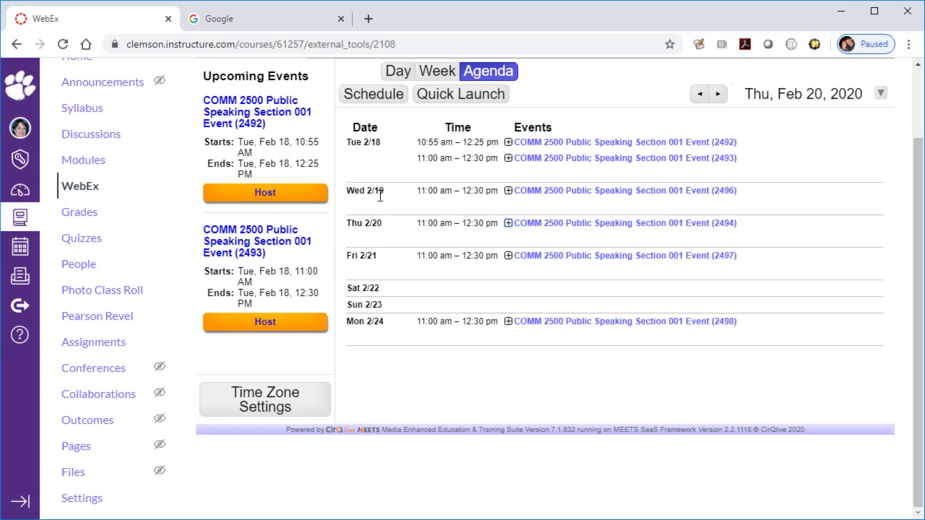
Delete all events in the series of the Tue 2/18 10:55 am event and confirm the deletion
left_click(507, 142)
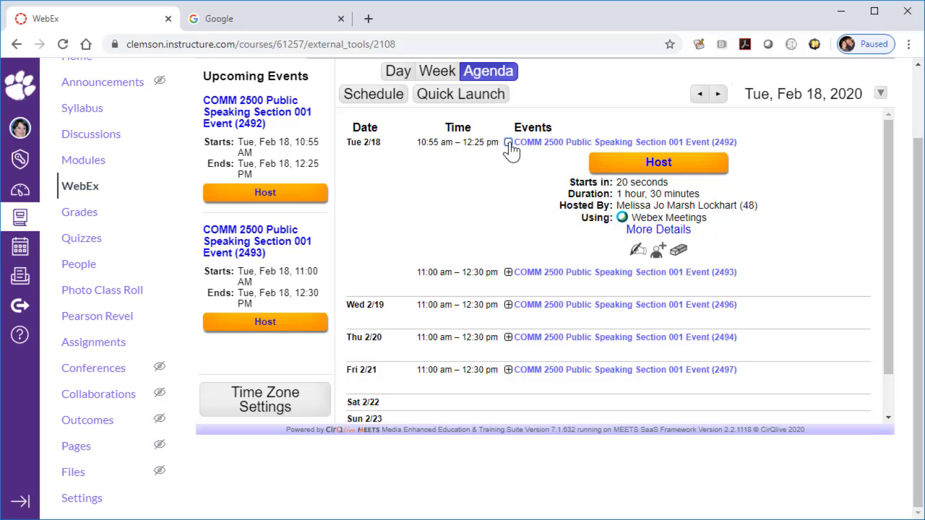
left_click(681, 251)
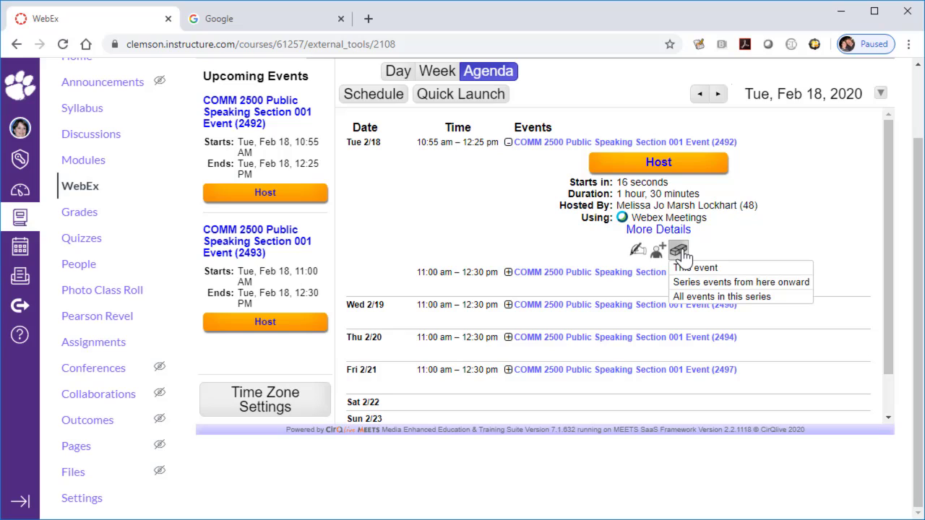
left_click(703, 295)
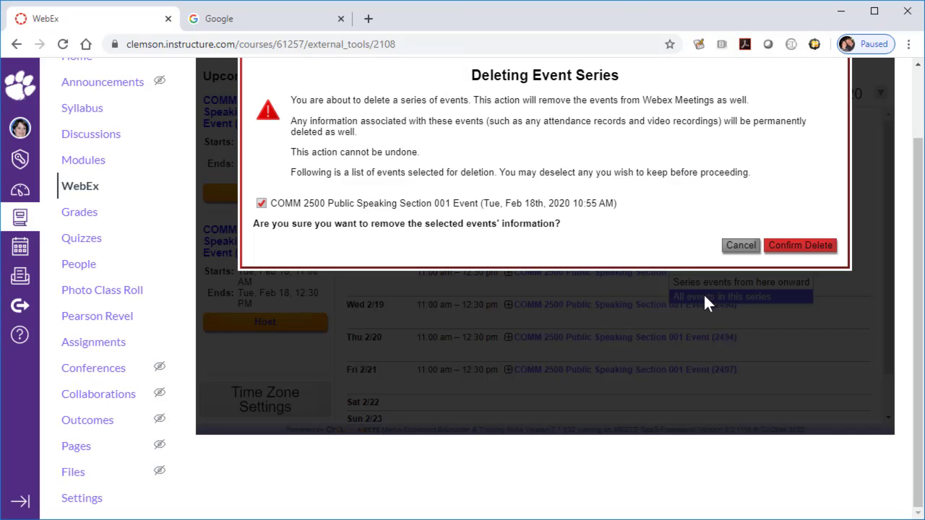
left_click(798, 245)
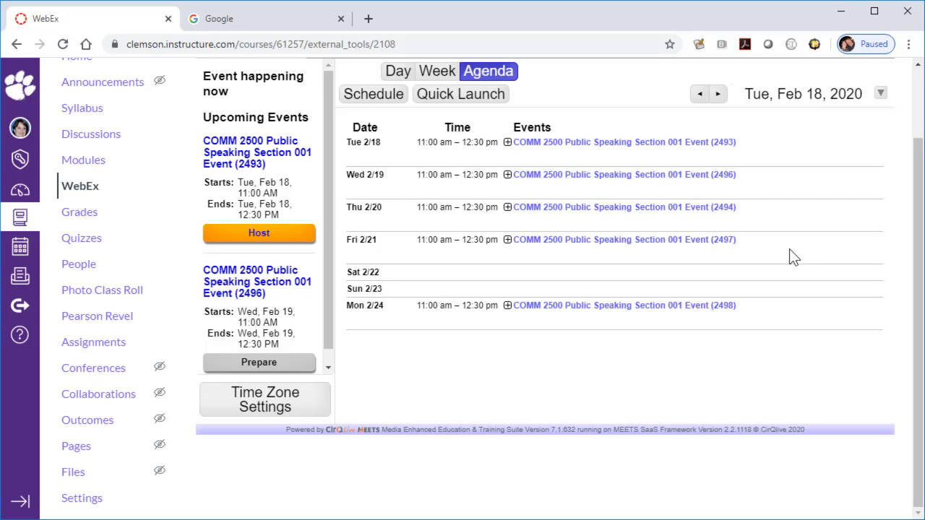
Open the Mon 2/24 event for editing, review its settings and save it
left_click(507, 306)
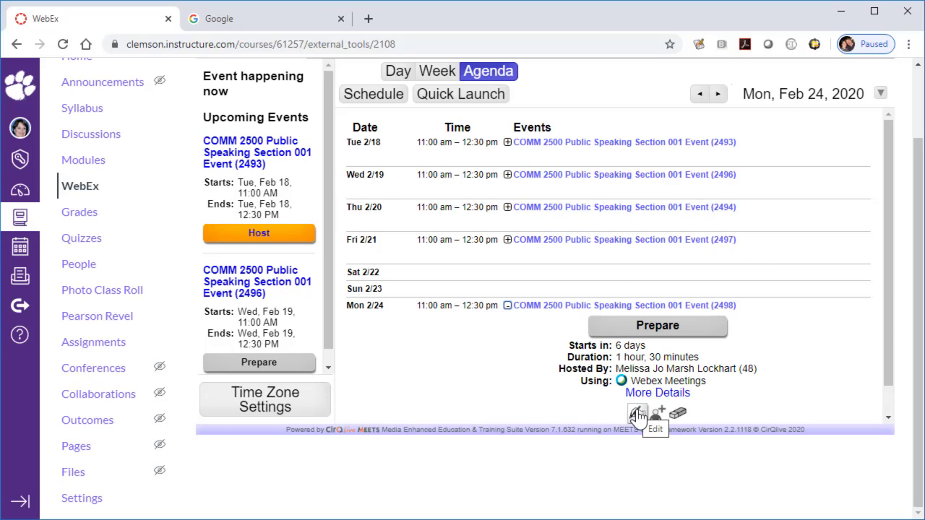
left_click(636, 414)
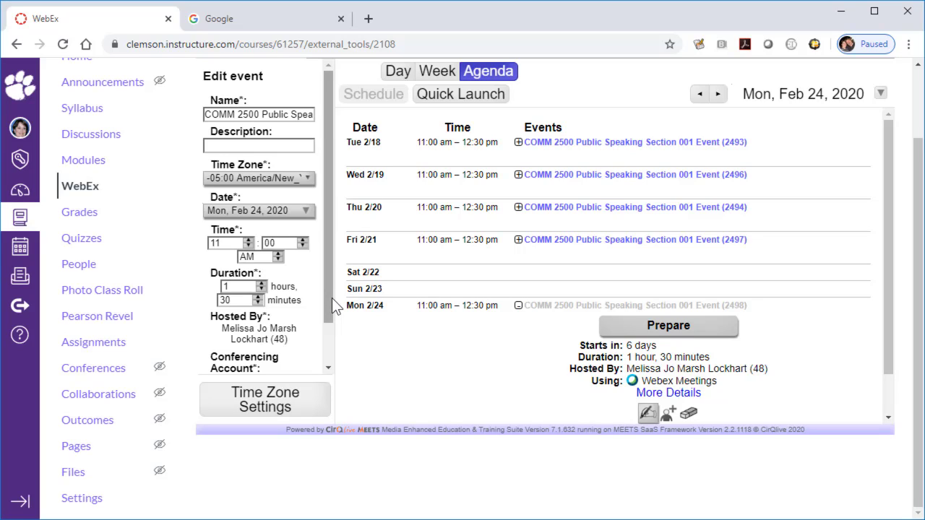
left_click_drag(332, 298, 338, 352)
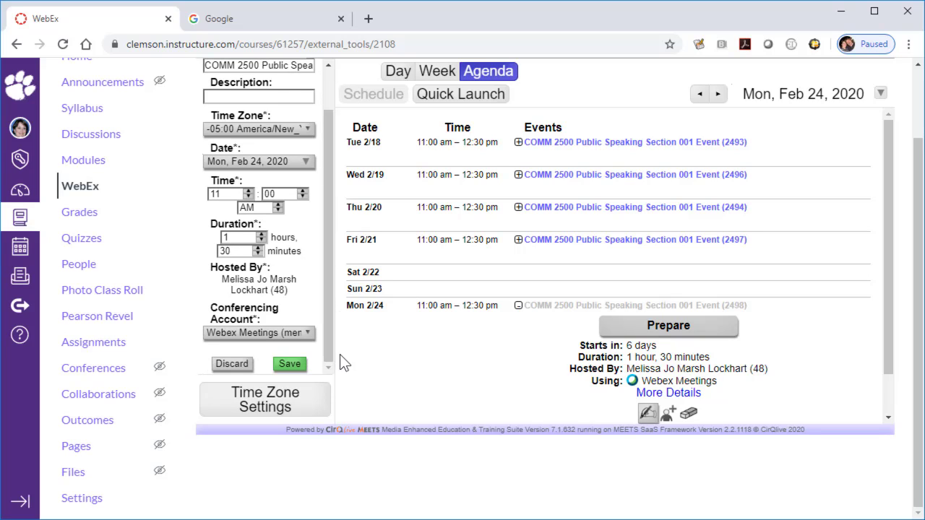
left_click(290, 364)
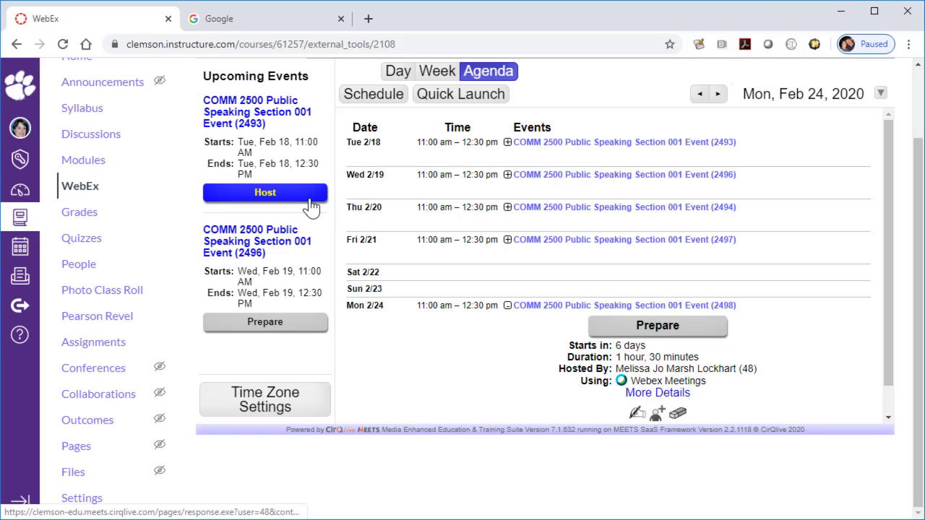
In Appointment Booking, start offering new appointment slots that repeat weekly on Tuesday and Thursday
scroll(908, 256, "up", 2)
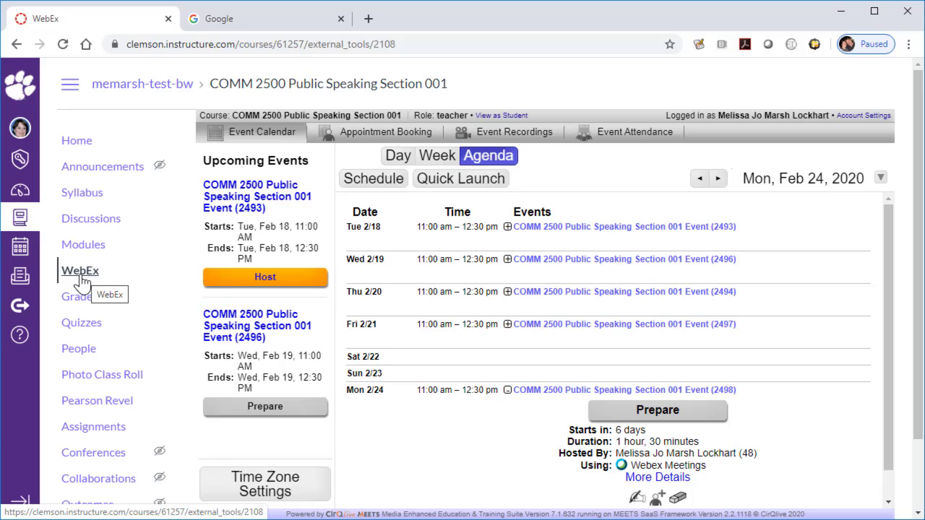
left_click(381, 134)
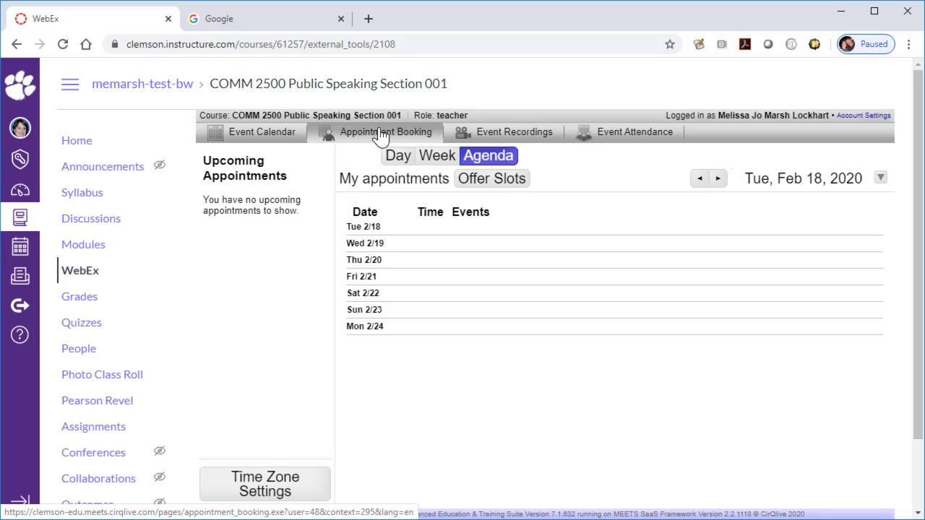
left_click(485, 186)
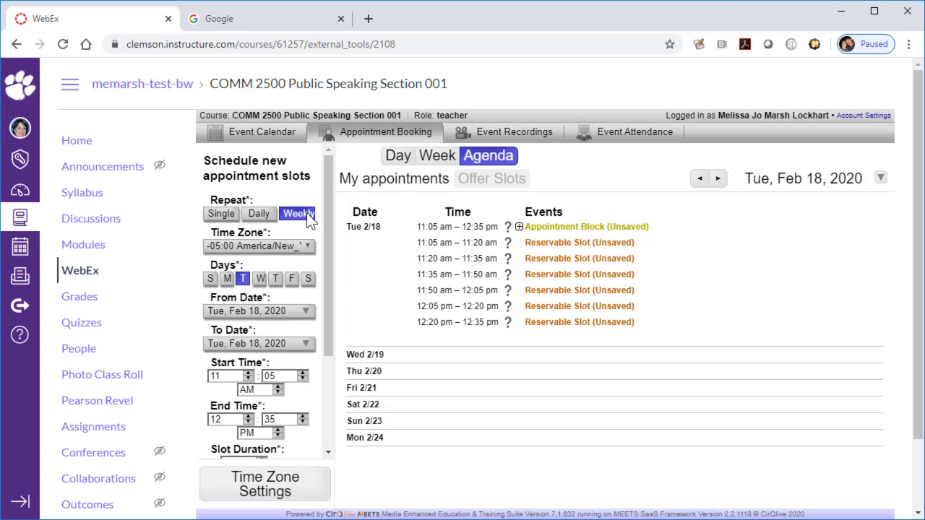
left_click(277, 280)
Set the appointment block's start time to 11:00 AM and its end time to 01:00 PM
left_click(303, 379)
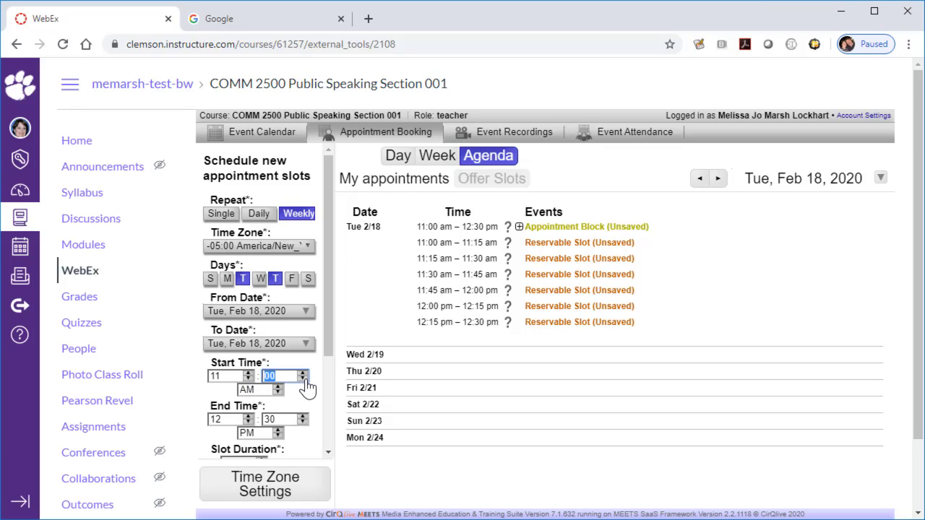
left_click(248, 417)
left_click(250, 424)
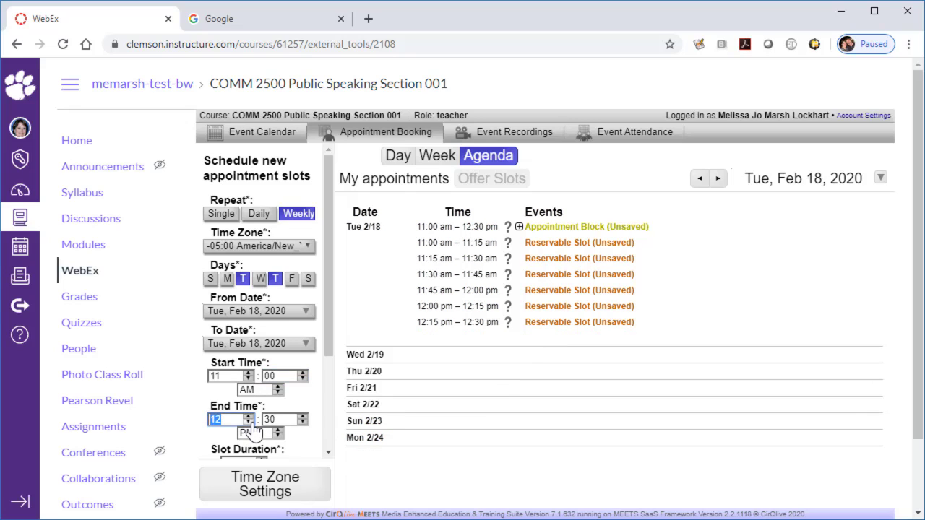
left_click(301, 416)
left_click(302, 417)
left_click(302, 417)
left_click(302, 417)
left_click(302, 416)
left_click(302, 417)
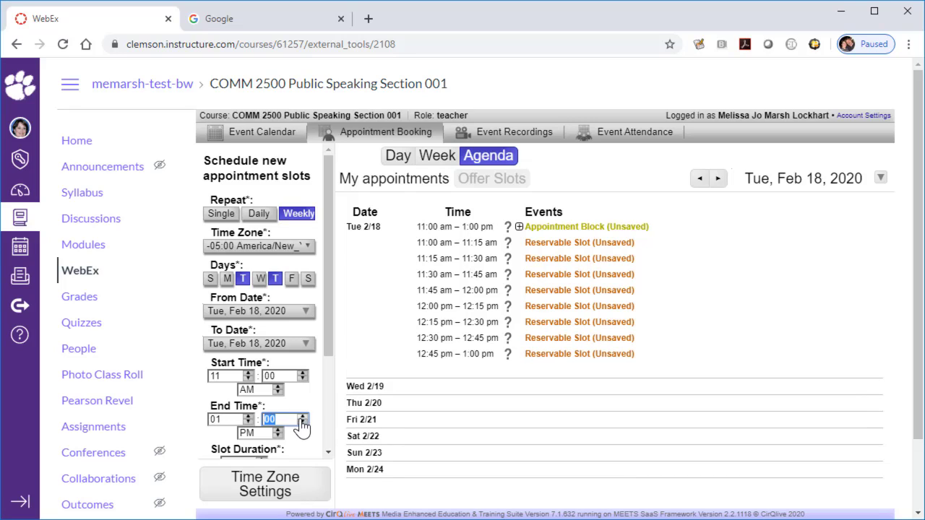
Set the duration of each appointment slot to 30 minutes
left_click_drag(329, 326, 319, 390)
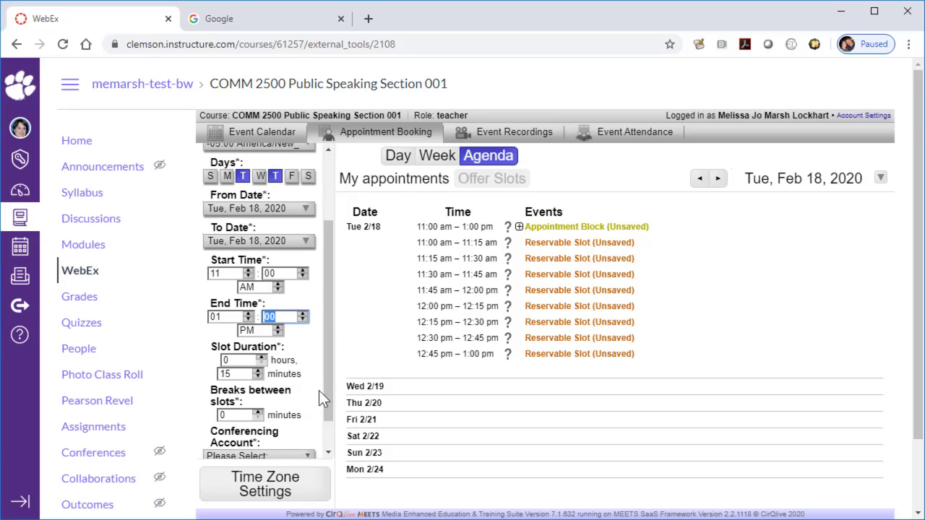
left_click(259, 371)
left_click(259, 371)
left_click(259, 371)
left_click(259, 371)
left_click(258, 372)
left_click(258, 371)
left_click(259, 371)
left_click(258, 371)
left_click(258, 371)
left_click(259, 371)
left_click(259, 371)
left_click(259, 371)
left_click(259, 371)
left_click(258, 371)
left_click(259, 372)
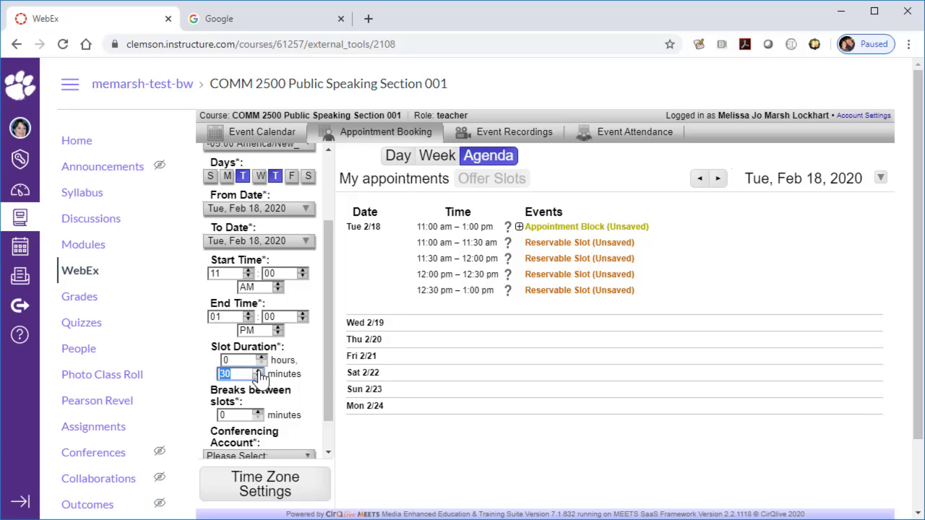
Set the breaks between appointment slots to 10 minutes
left_click(258, 412)
left_click(258, 412)
left_click(258, 412)
left_click(258, 413)
left_click(258, 412)
left_click(258, 412)
left_click(258, 412)
left_click(258, 412)
left_click(258, 412)
left_click(258, 413)
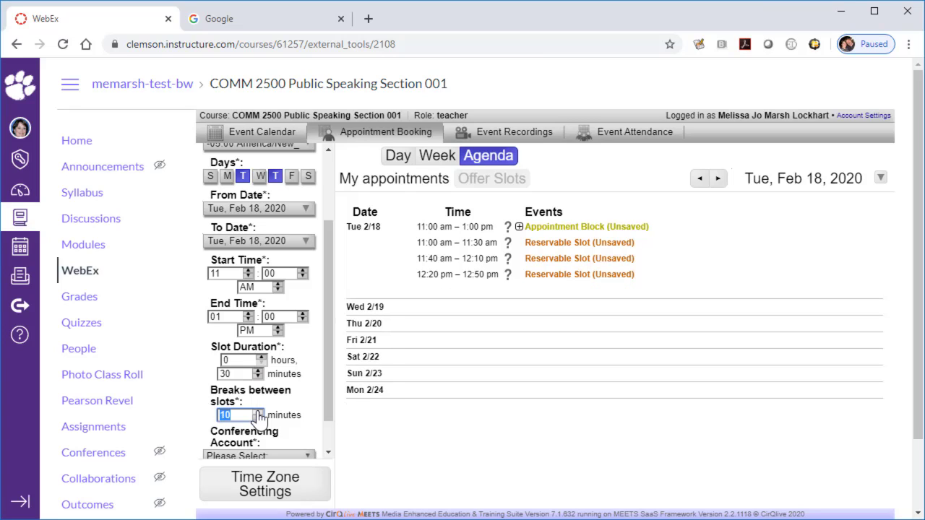
Choose Webex Meetings as the conferencing account for the appointment slots
left_click_drag(330, 389, 333, 414)
left_click(306, 418)
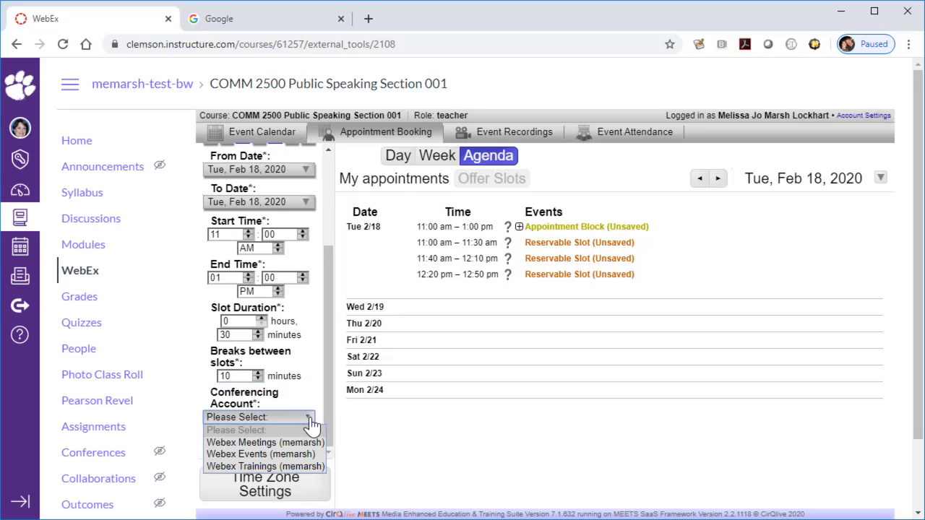
left_click(283, 443)
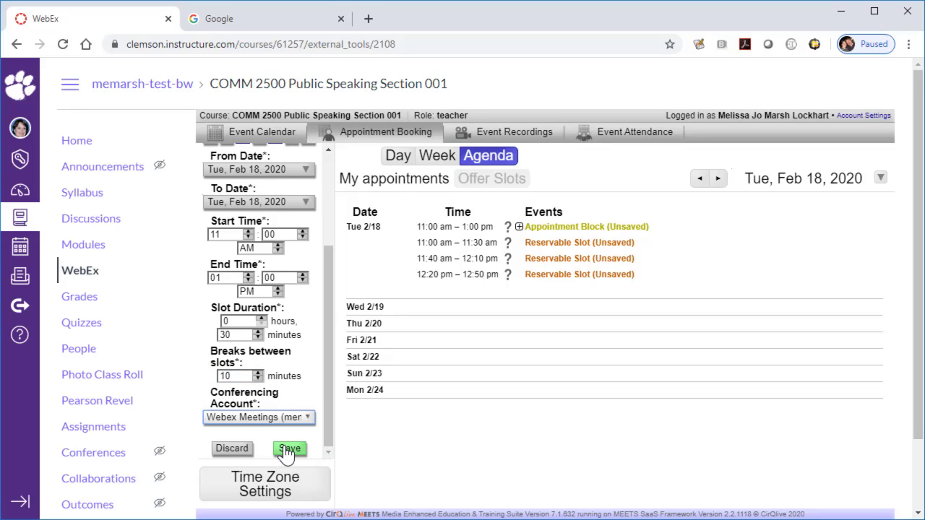
Save the appointment block and expand it in the agenda to list its slots
left_click(289, 448)
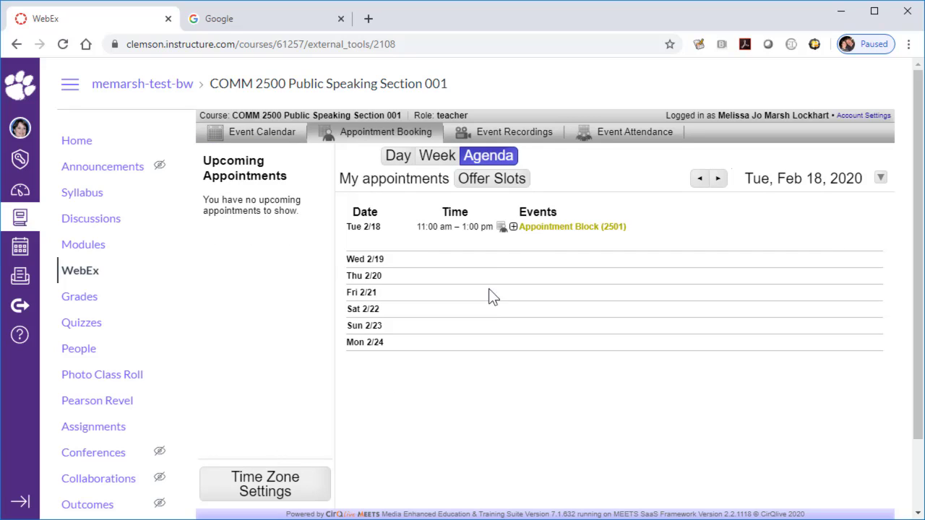
left_click(513, 227)
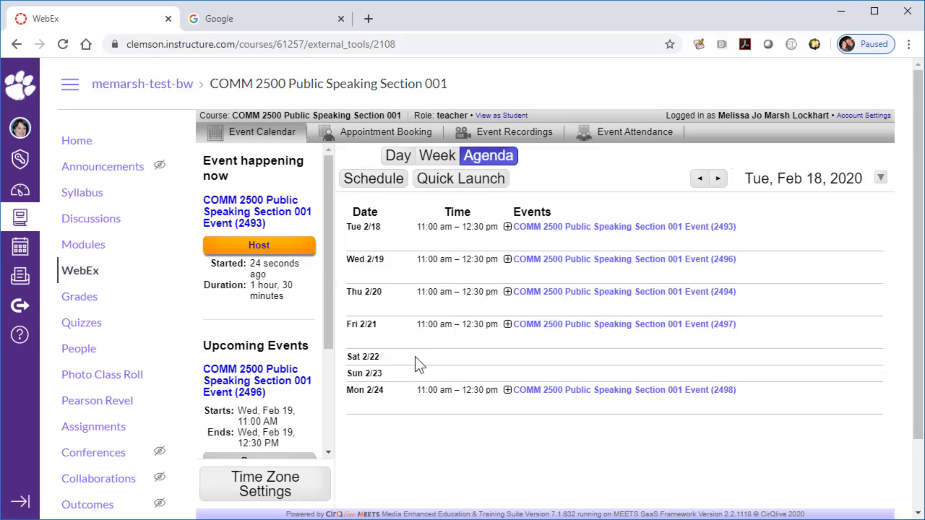
Host the event happening now, starting the meeting with the microphone unmuted and the camera off after previewing the video
left_click(250, 249)
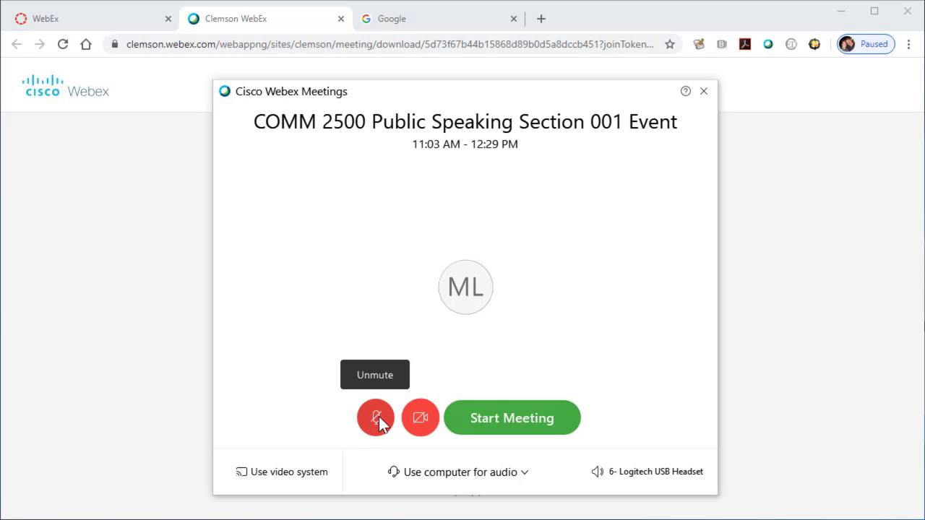
left_click(377, 418)
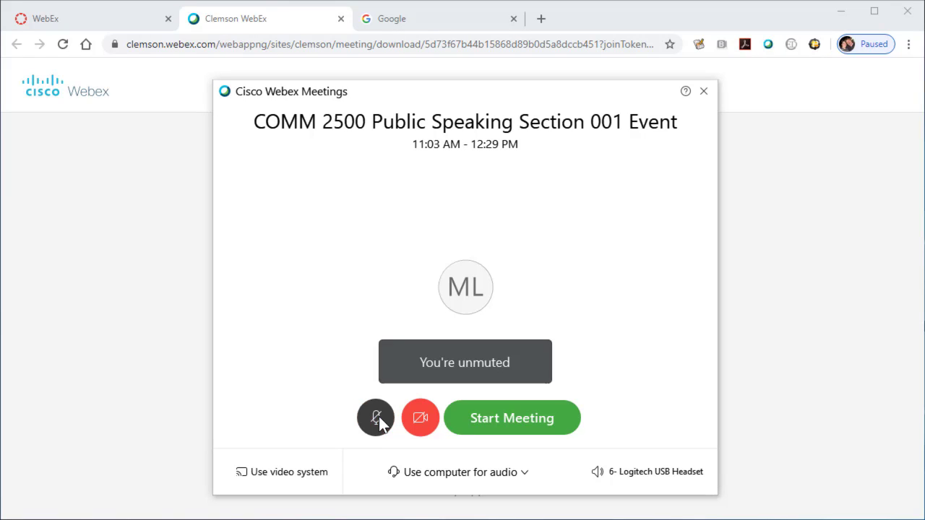
left_click(420, 418)
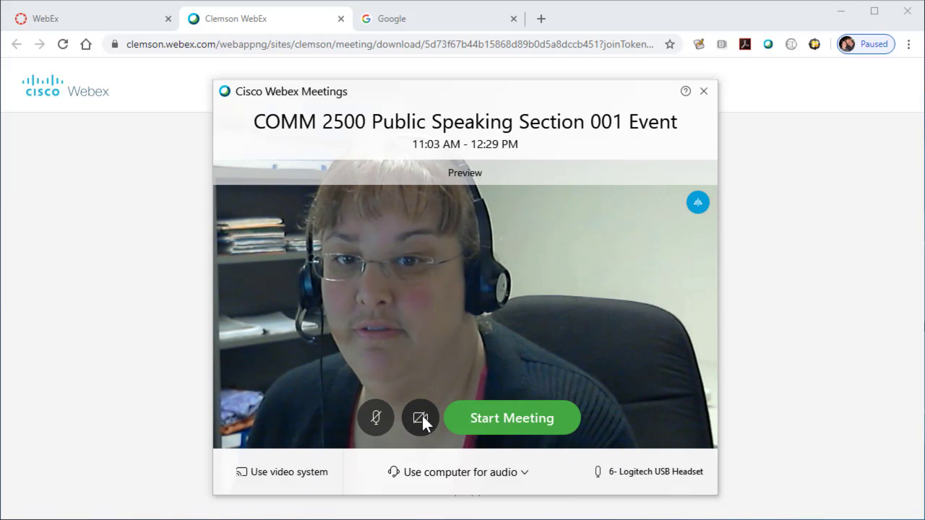
left_click(422, 417)
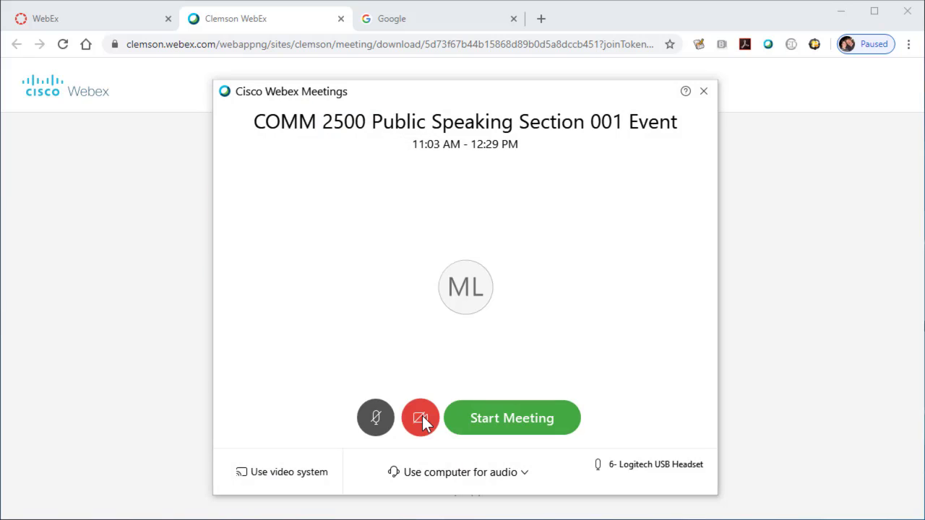
left_click(509, 419)
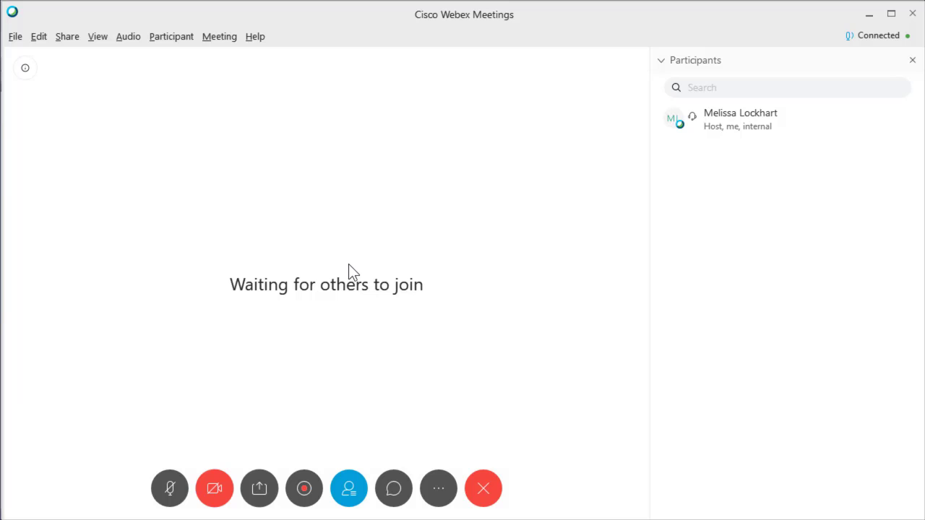
Mute the microphone and share a new whiteboard from the available content in the meeting
left_click(171, 498)
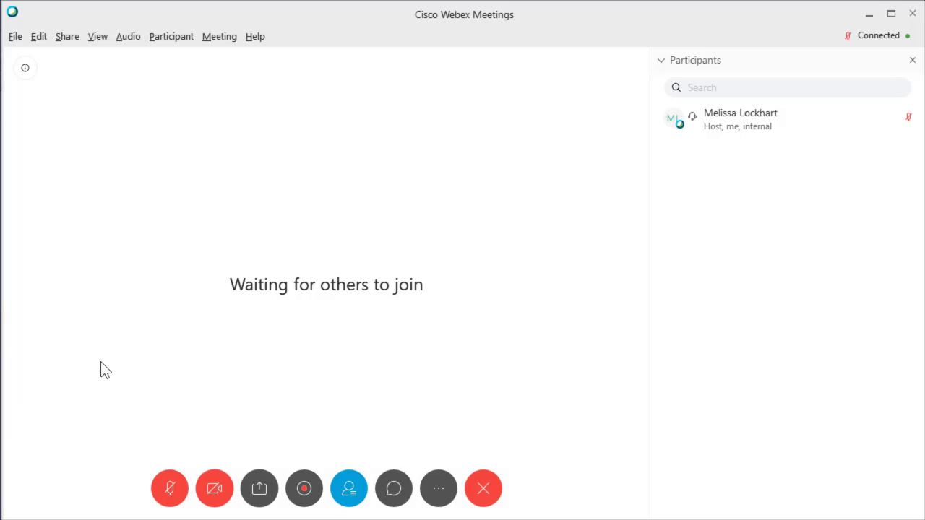
left_click(260, 490)
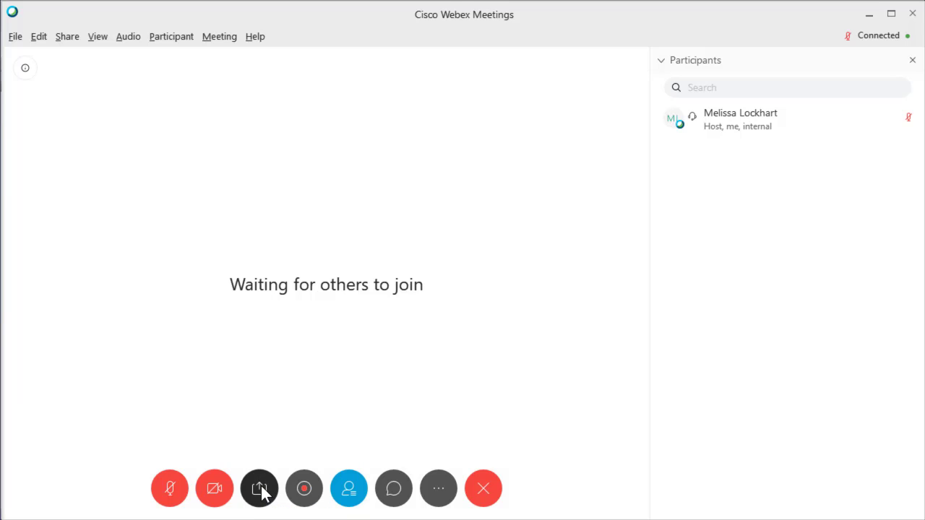
mouse_move(246, 413)
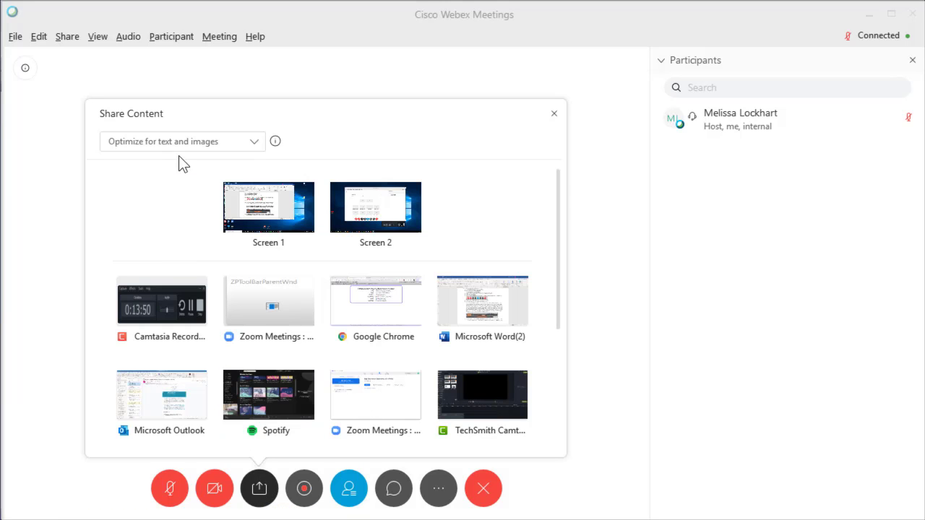
mouse_move(386, 215)
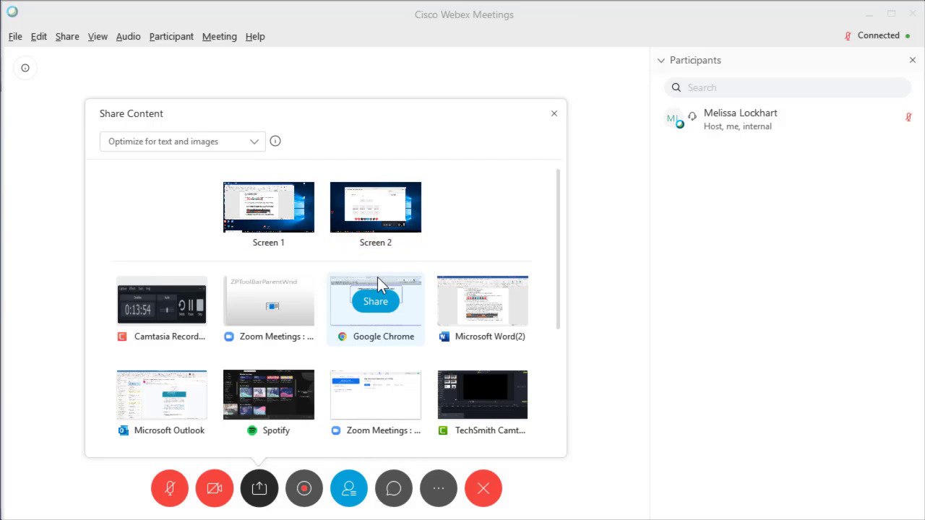
mouse_move(276, 316)
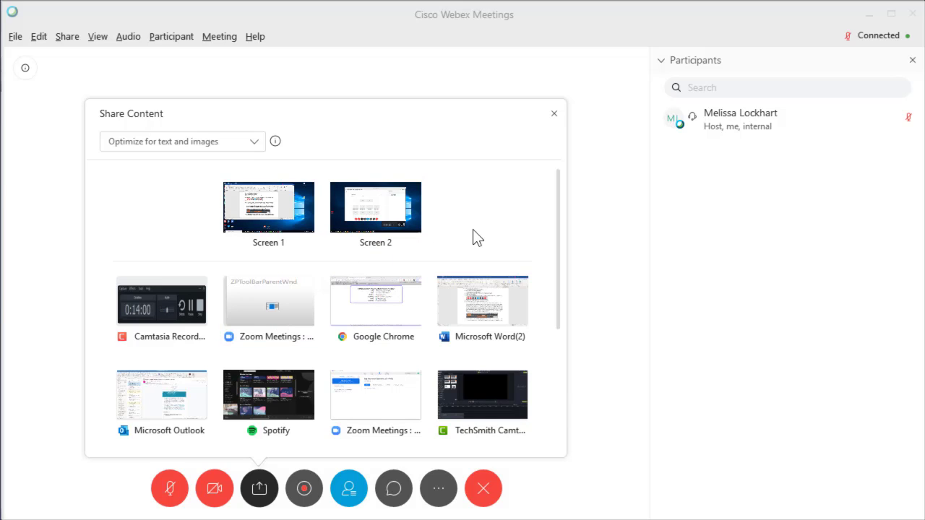
scroll(535, 255, "down", 3)
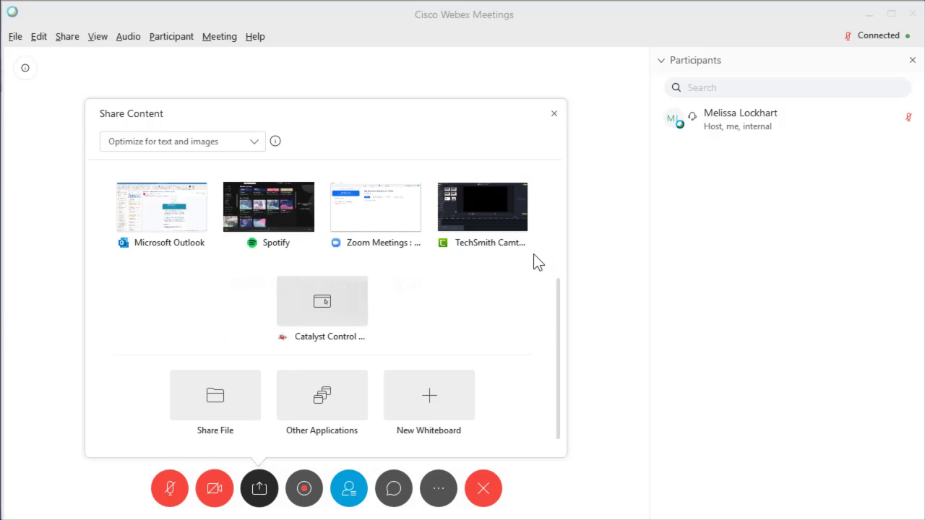
mouse_move(460, 388)
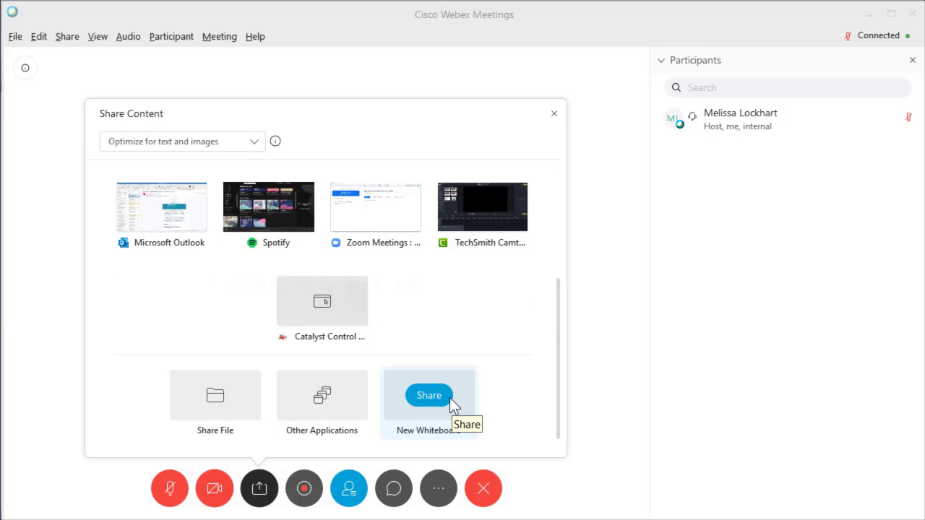
left_click(434, 395)
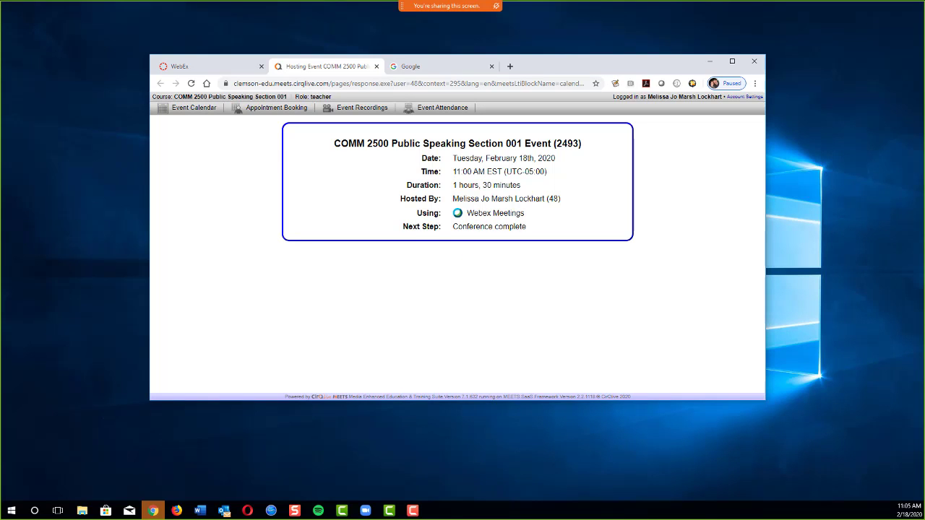
Look over the sharing controls, stop sharing, and return to the main meeting view
mouse_move(470, 12)
mouse_move(436, 13)
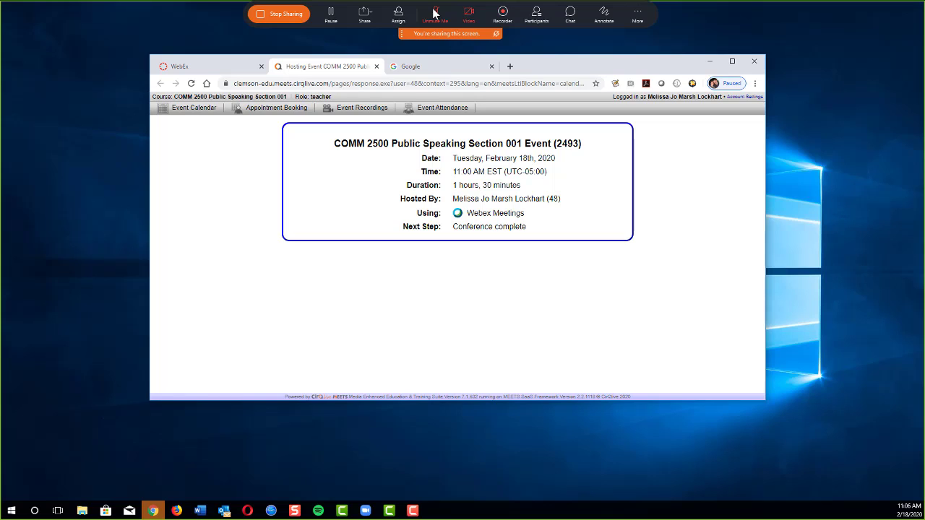
left_click(282, 13)
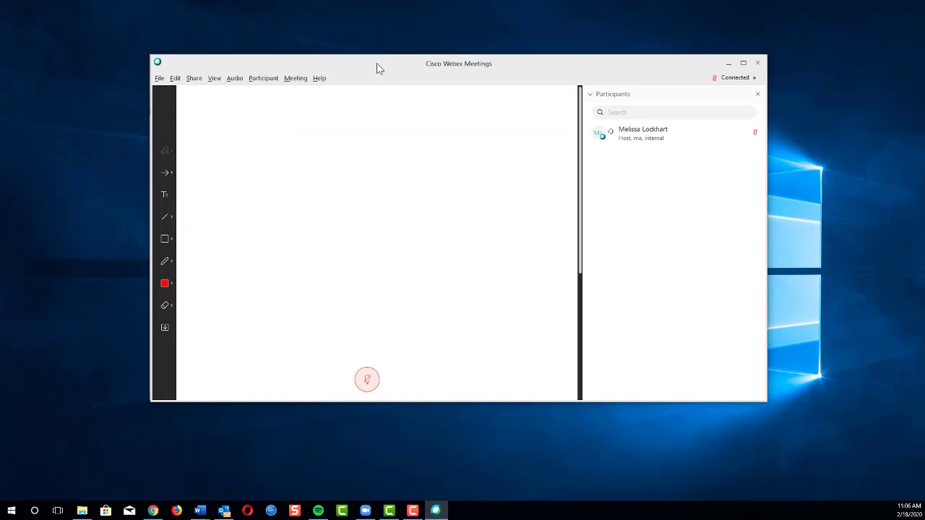
mouse_move(411, 184)
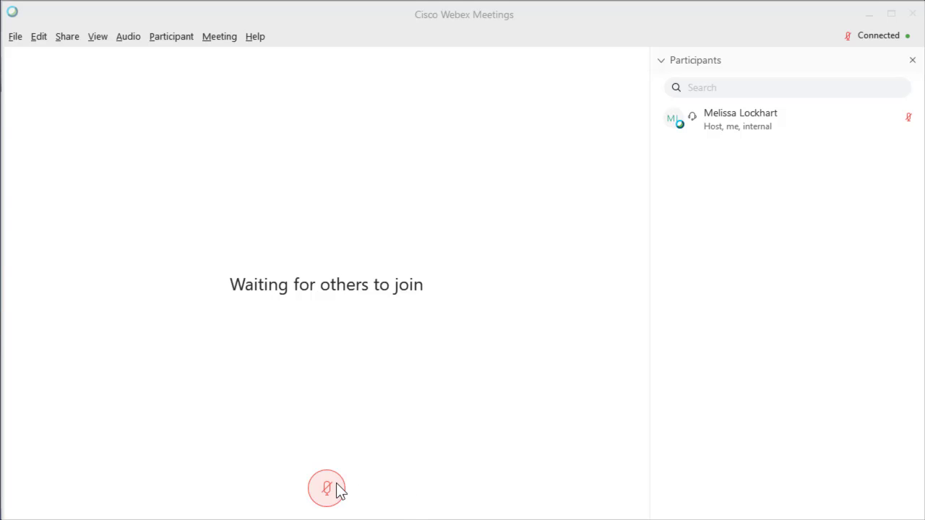
left_click(426, 397)
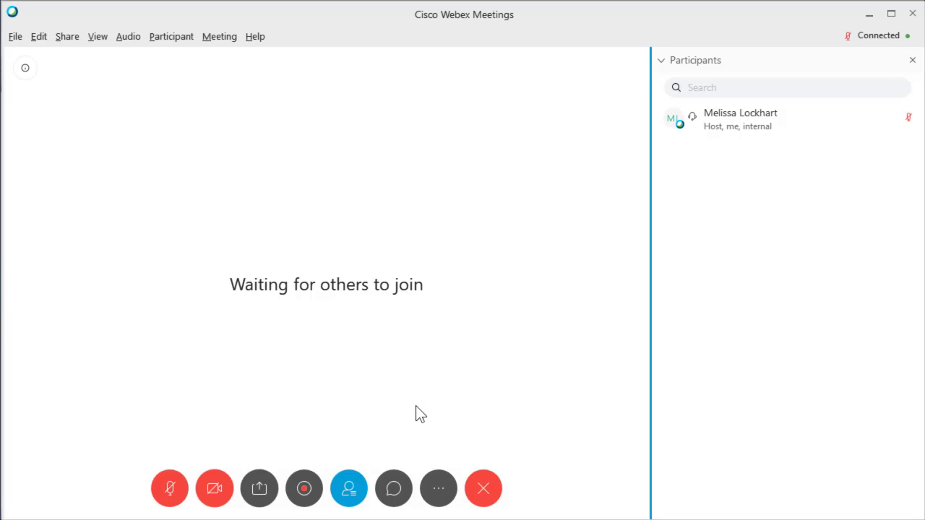
Hide and reopen the participants list, examine the host's role and privilege options, and close the list
left_click(347, 494)
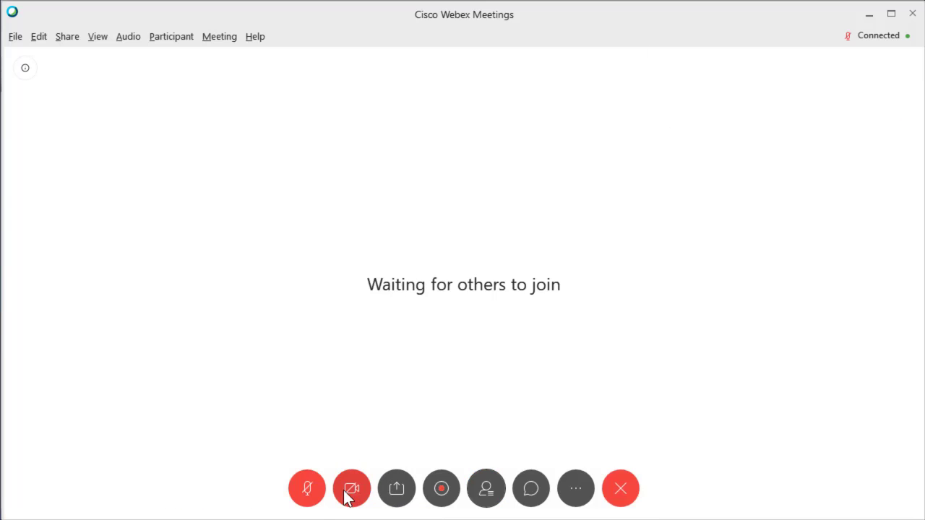
left_click(486, 492)
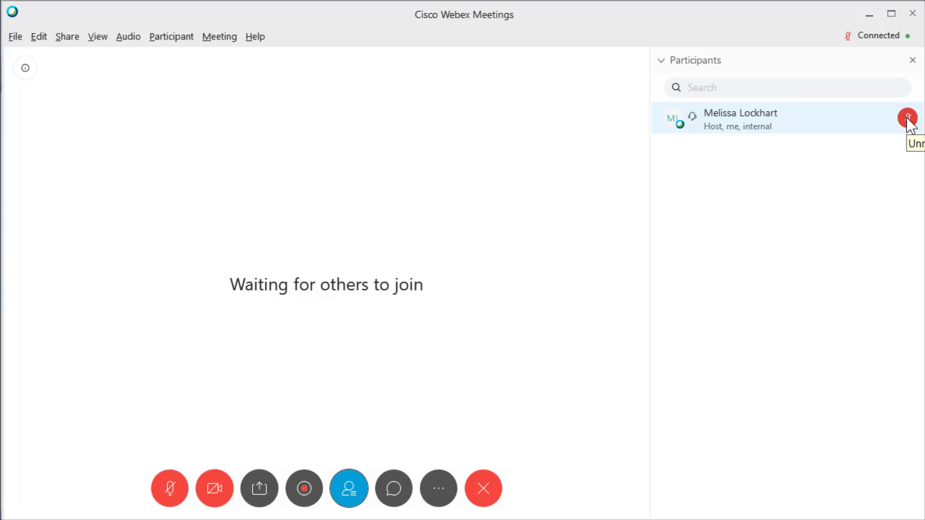
right_click(840, 121)
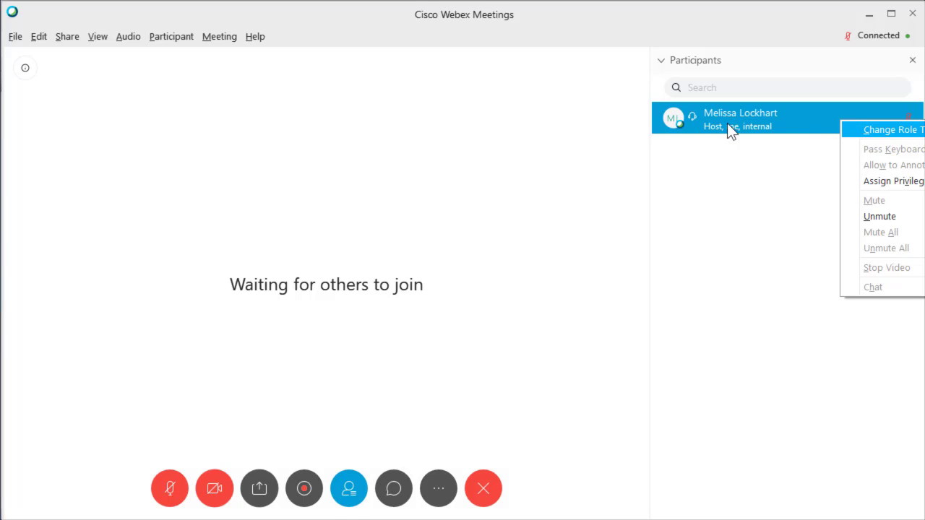
right_click(663, 117)
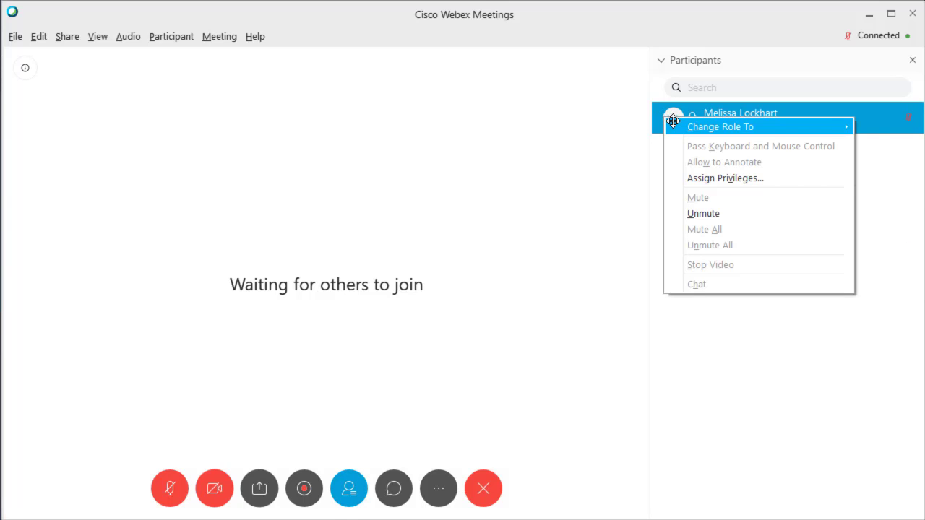
mouse_move(672, 122)
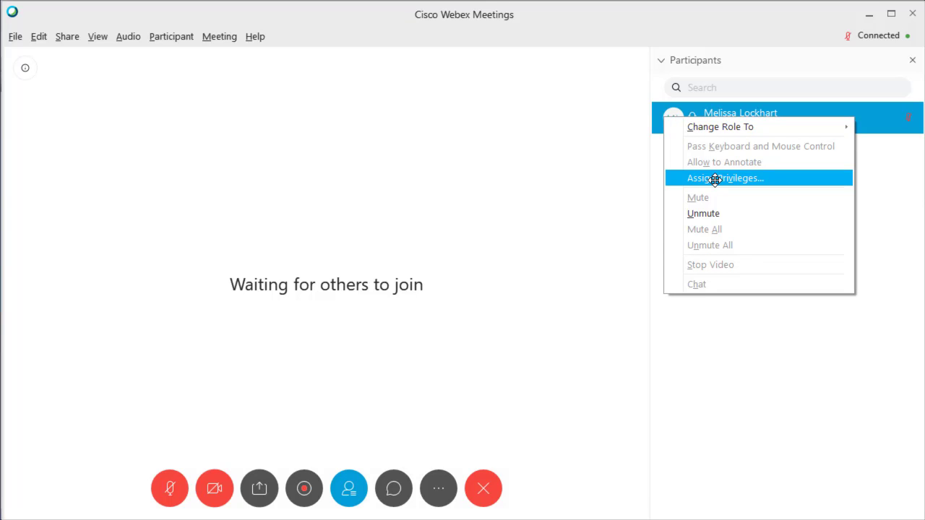
left_click(895, 200)
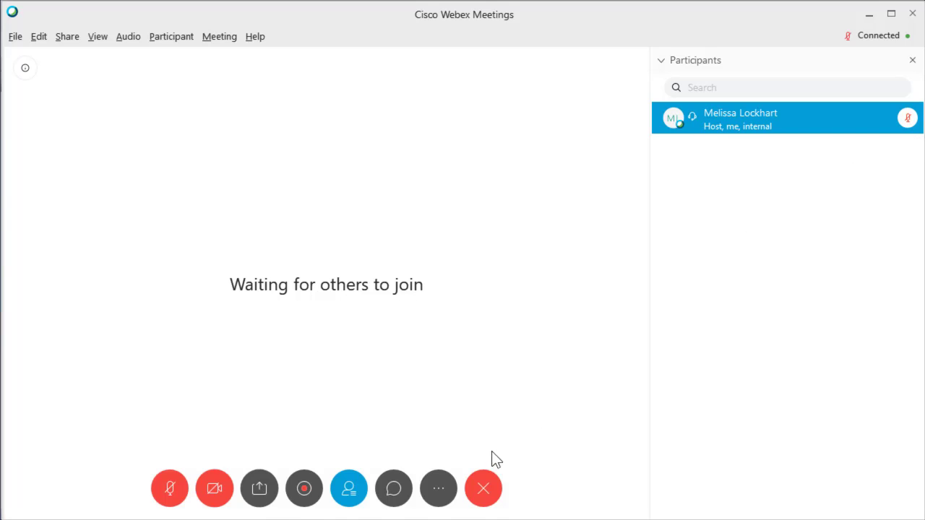
left_click(351, 494)
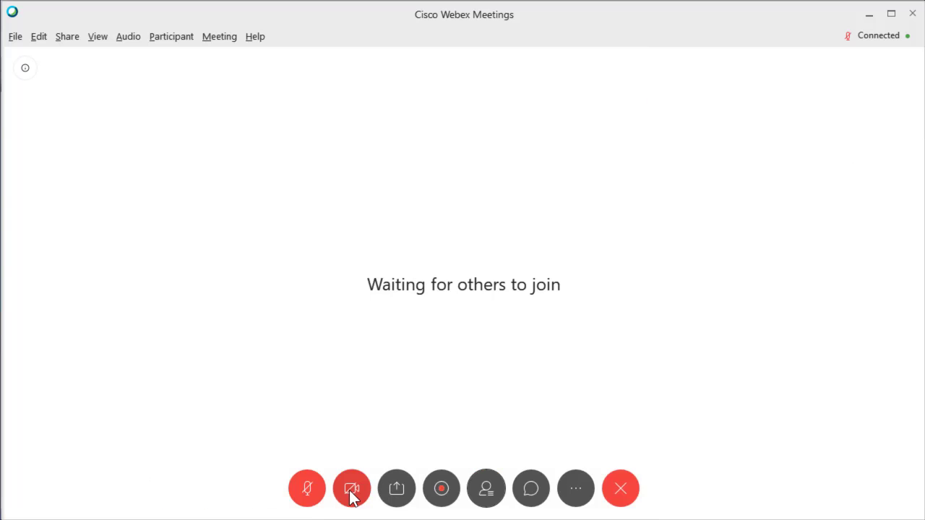
Open the meeting chat to check its recipient choices, and review the additional meeting options
left_click(531, 492)
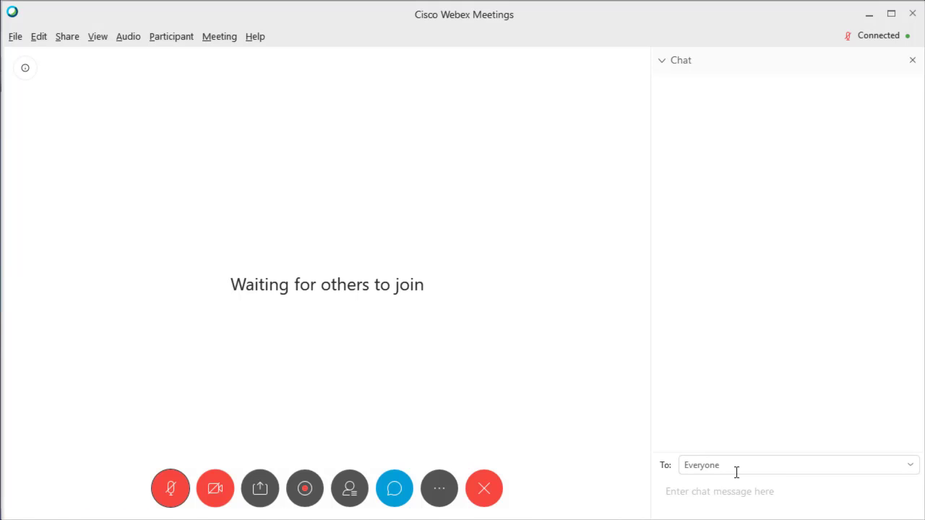
left_click(911, 468)
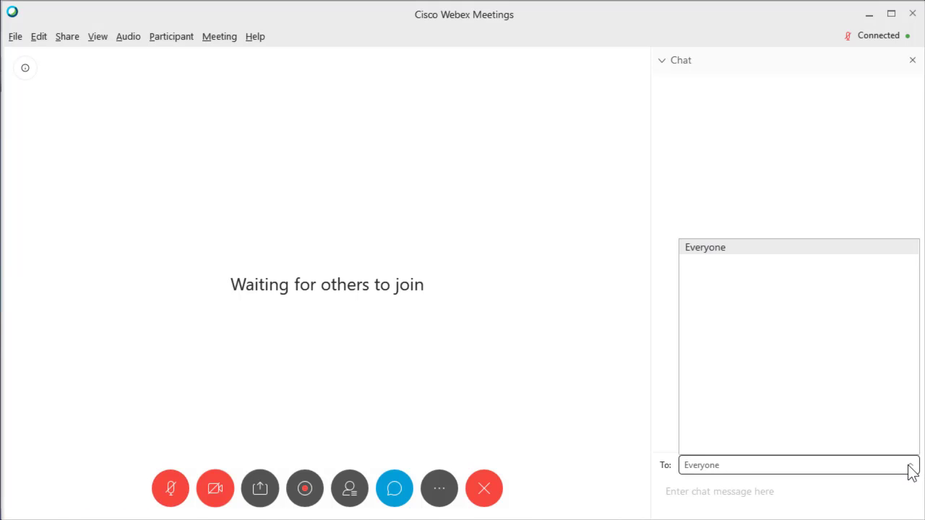
left_click(912, 470)
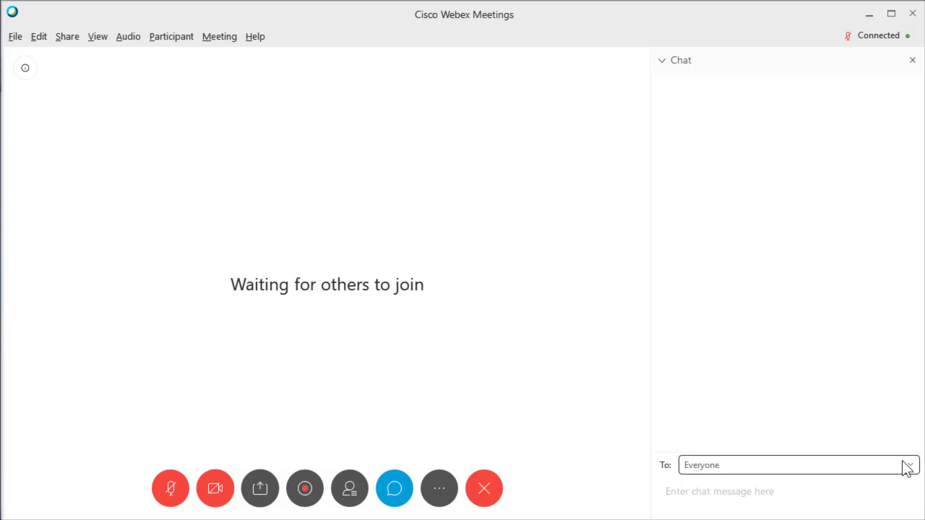
left_click(440, 490)
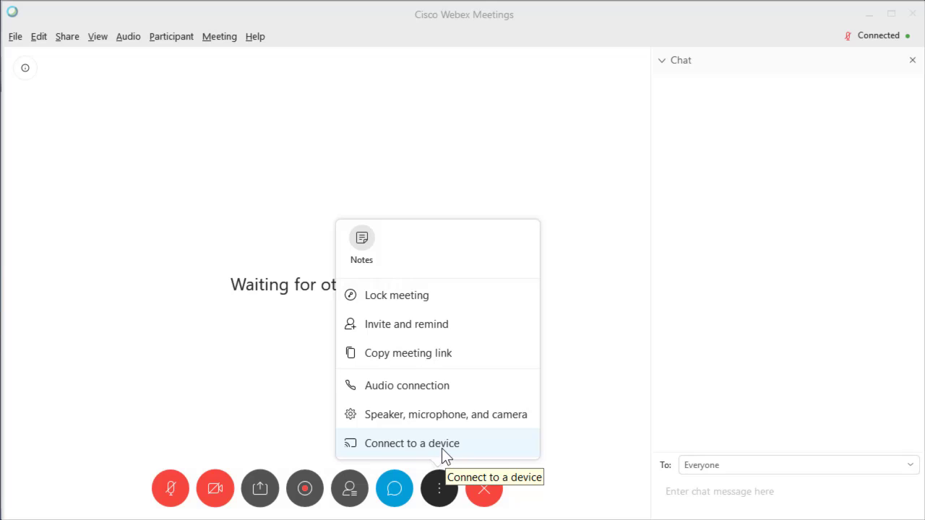
left_click(571, 495)
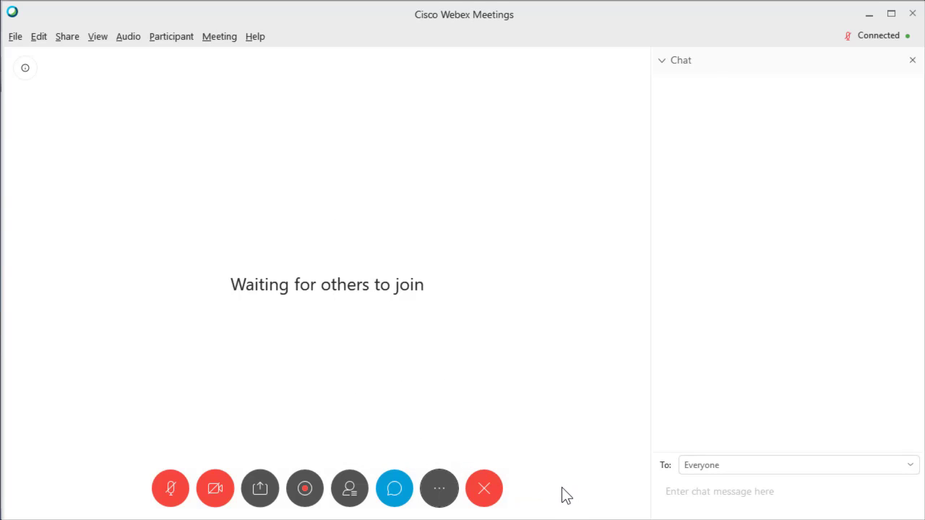
End the Webex meeting for the course event and confirm ending it
left_click(484, 498)
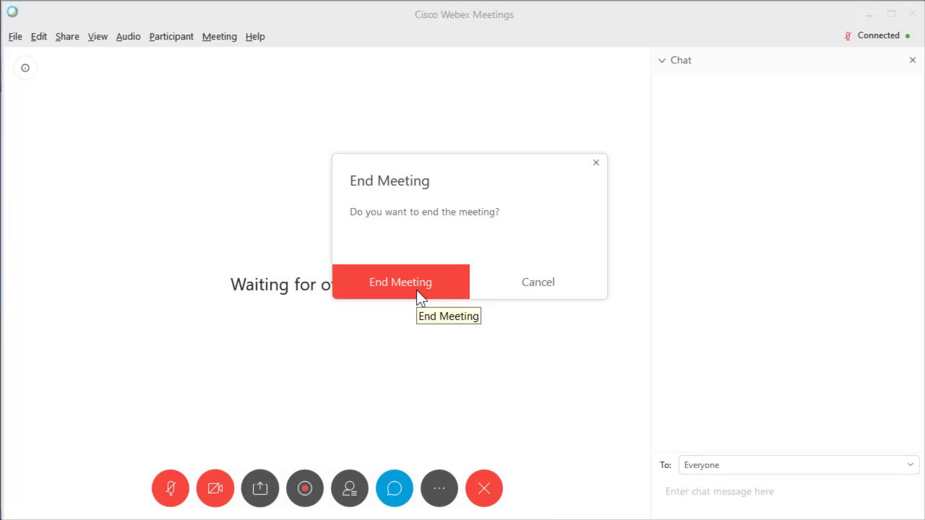
left_click(416, 290)
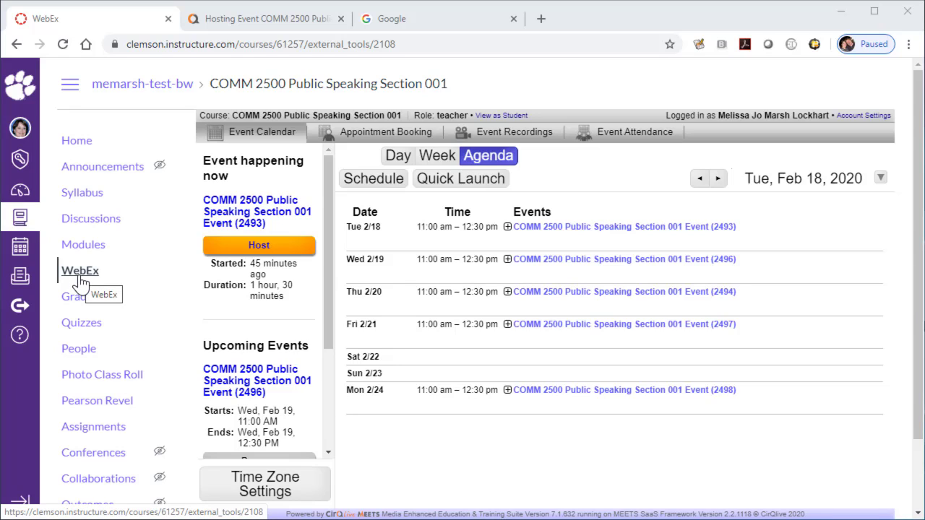
Back in the Canvas course's WebEx page, check for recordings of the Tue, Feb 18th, 2020 11:00 AM event
left_click(535, 136)
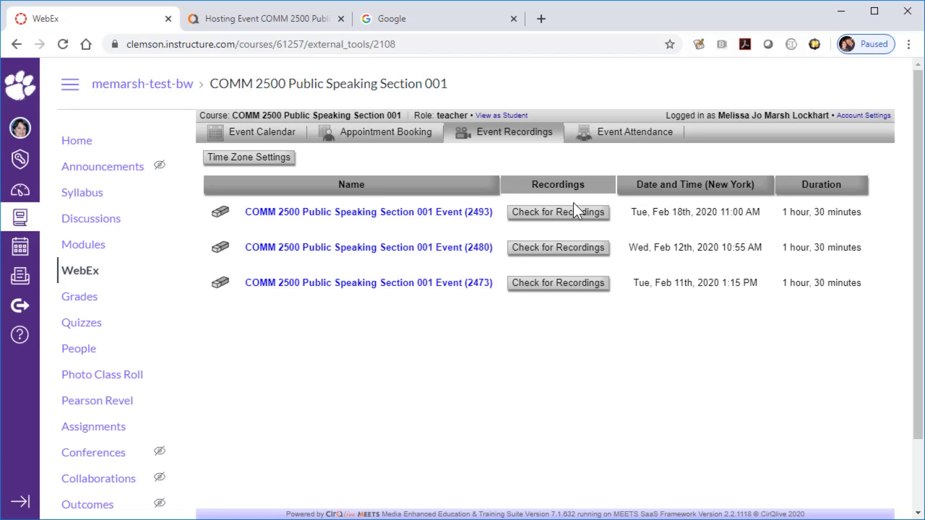
left_click(569, 225)
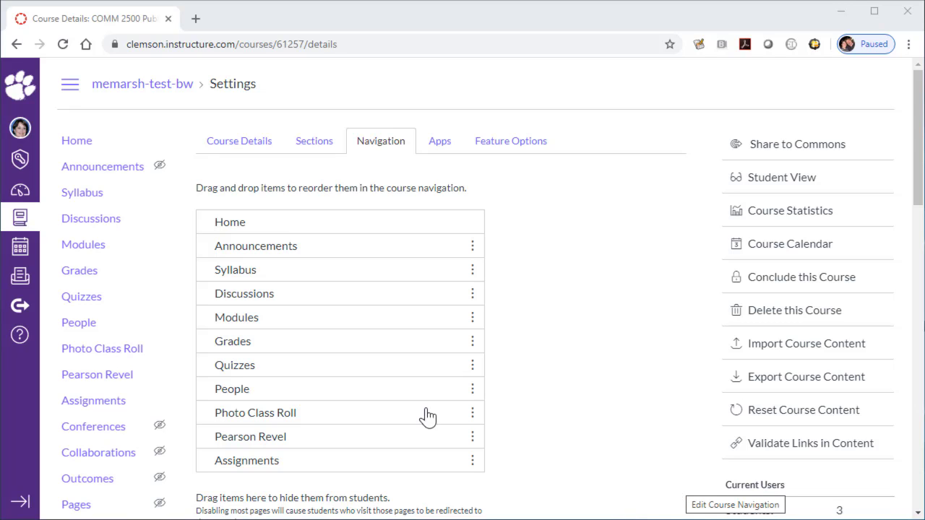
In the course's settings, enable the hidden Zoom item in the course navigation
scroll(161, 372, "down", 1)
scroll(160, 372, "down", 2)
left_click(63, 344)
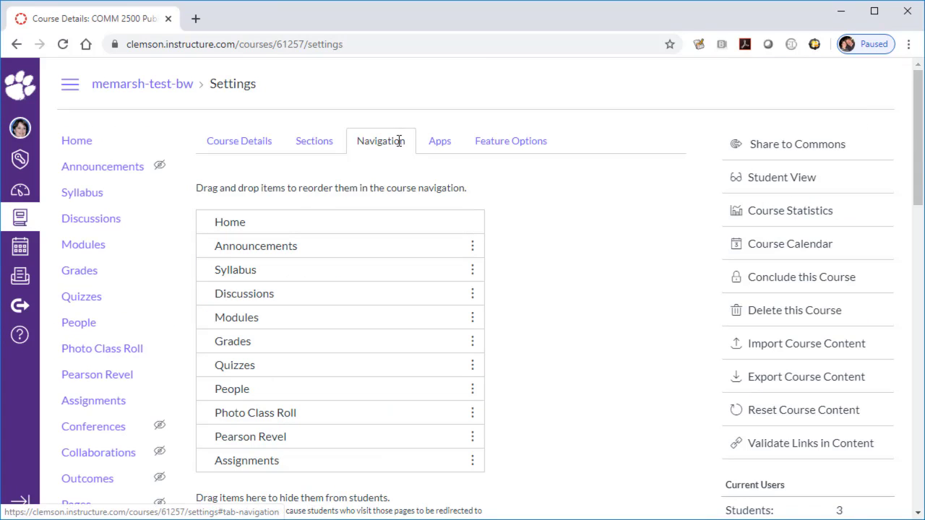
scroll(560, 367, "down", 5)
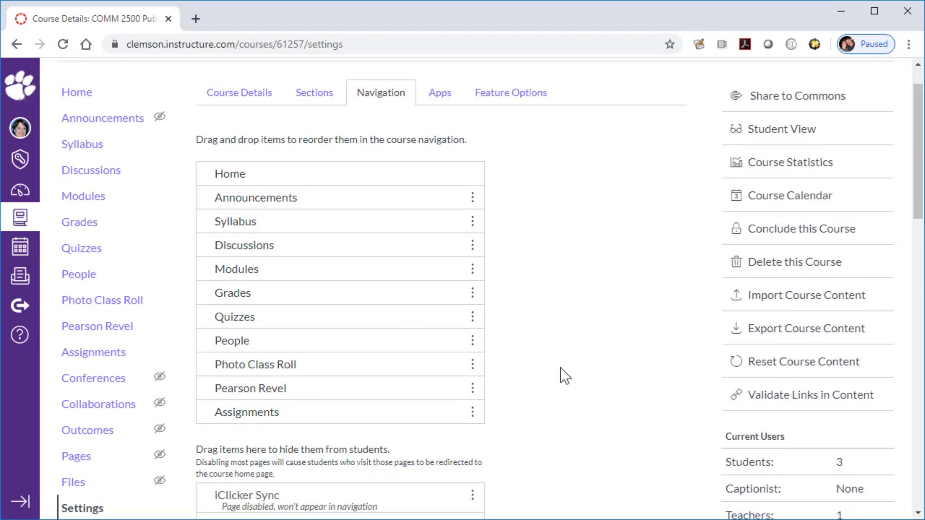
scroll(551, 358, "down", 6)
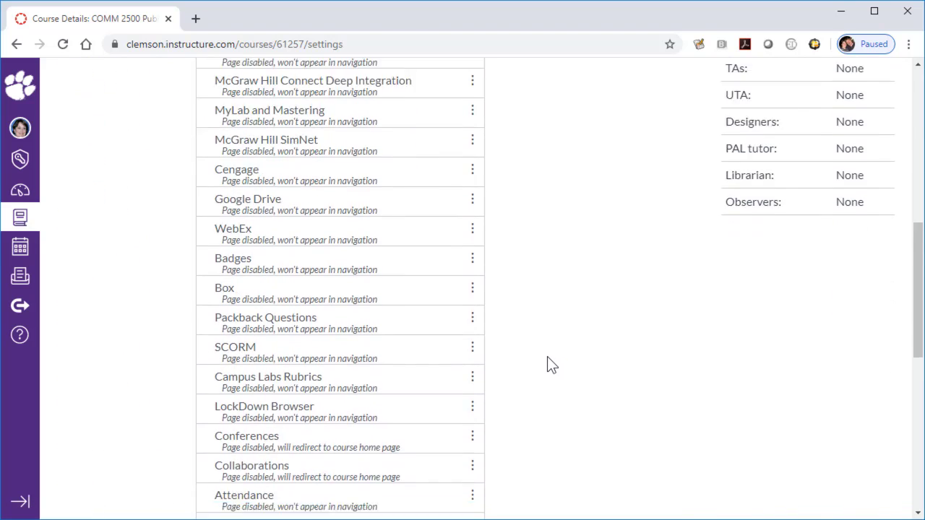
scroll(543, 357, "down", 3)
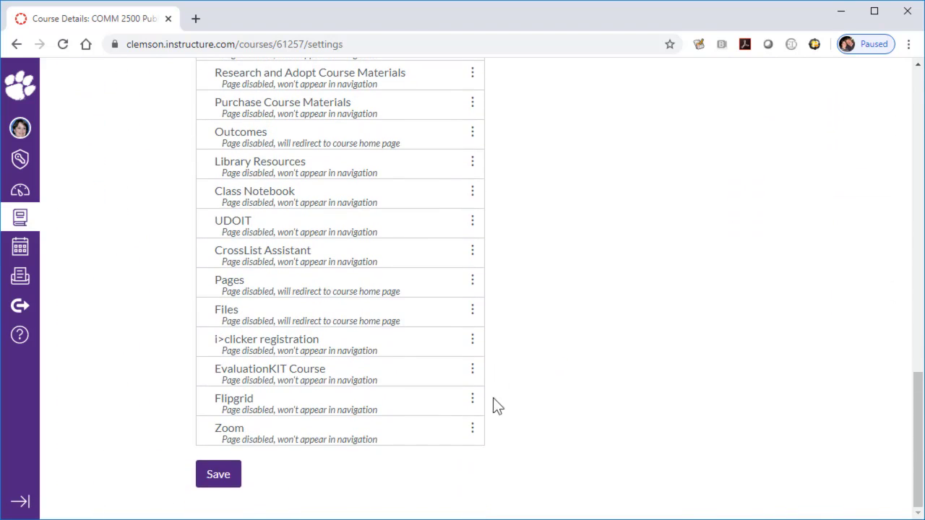
left_click(472, 432)
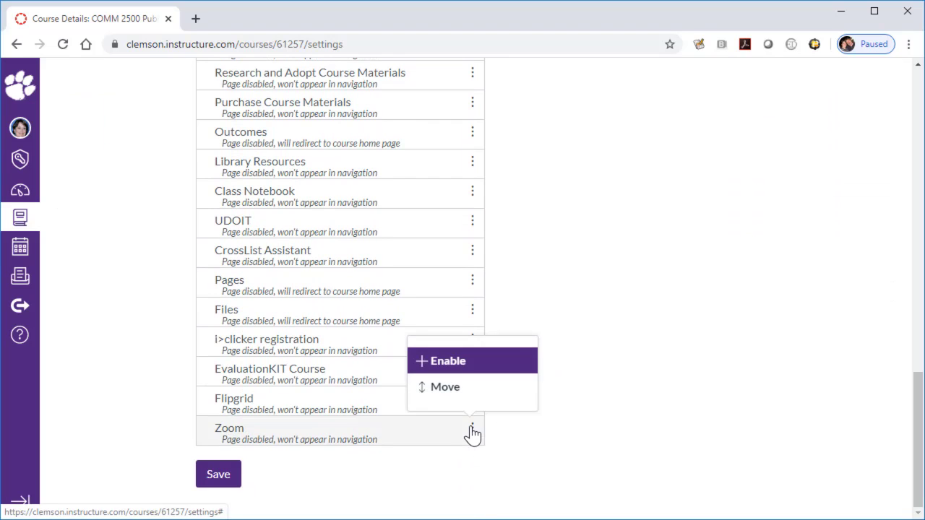
left_click(462, 374)
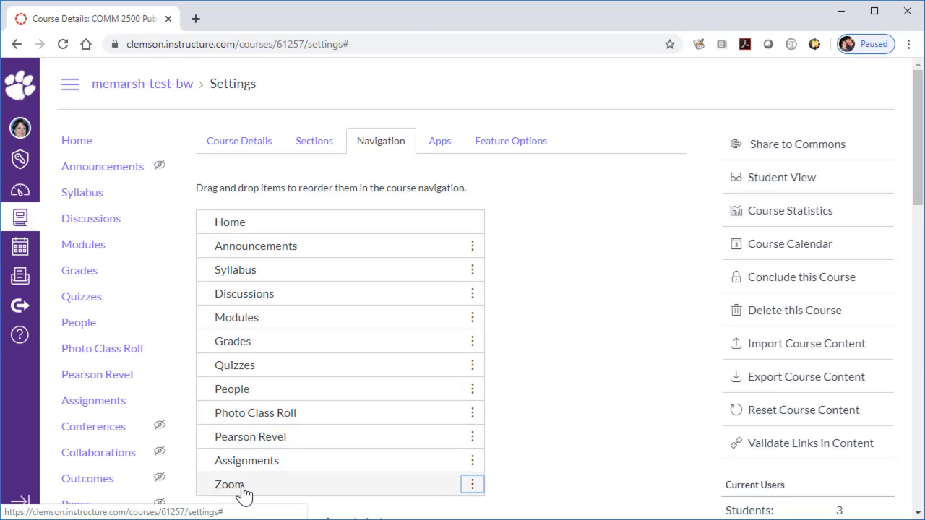
Place Zoom between Modules and Grades in the course navigation order and save the navigation
left_click_drag(221, 489, 234, 347)
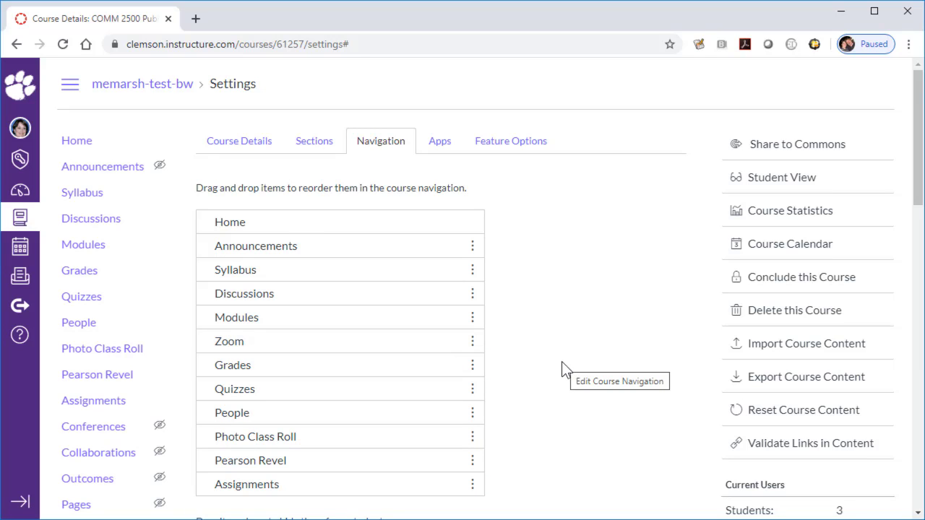
scroll(559, 364, "down", 9)
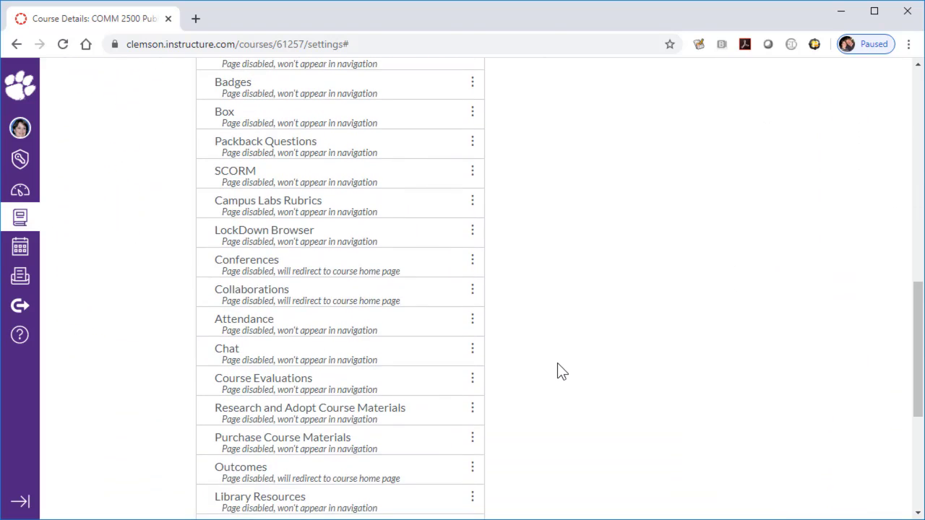
scroll(557, 372, "down", 4)
left_click(219, 478)
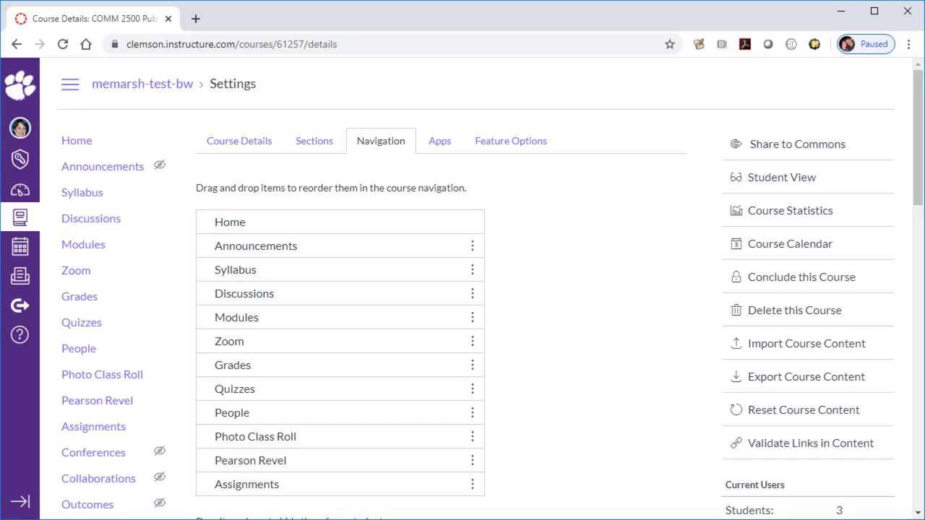
Schedule a new Zoom meeting in the course, starting at 4:00 PM with a duration of 1 hr 15 min
left_click(76, 279)
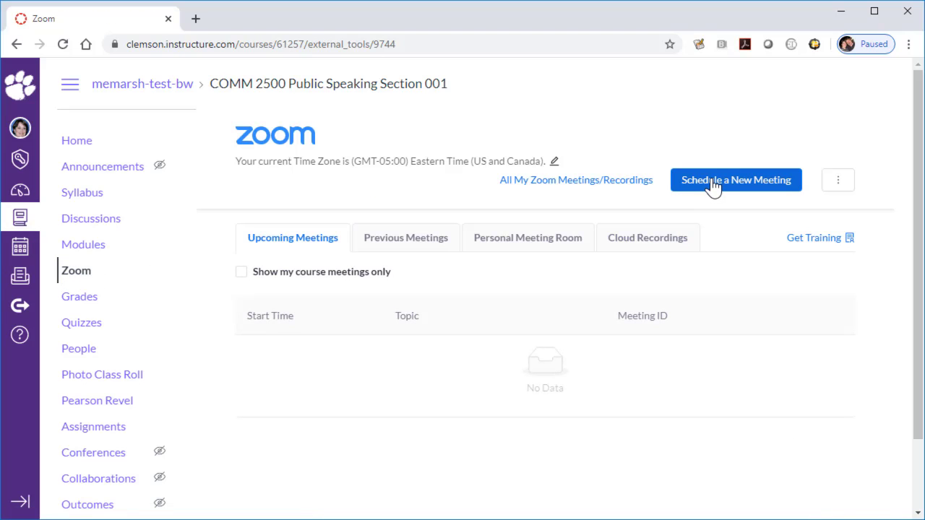
left_click(713, 182)
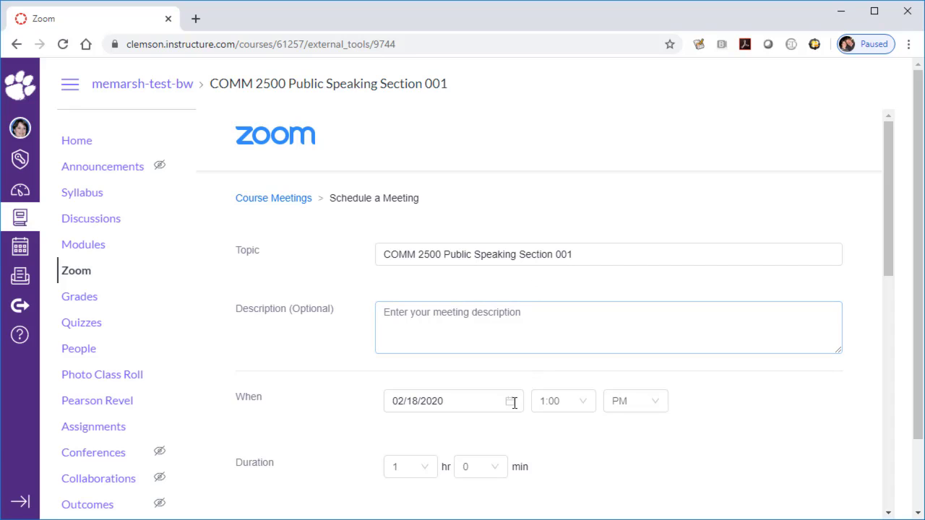
left_click(585, 407)
left_click_drag(587, 446, 593, 479)
left_click(554, 495)
scroll(607, 460, "down", 2)
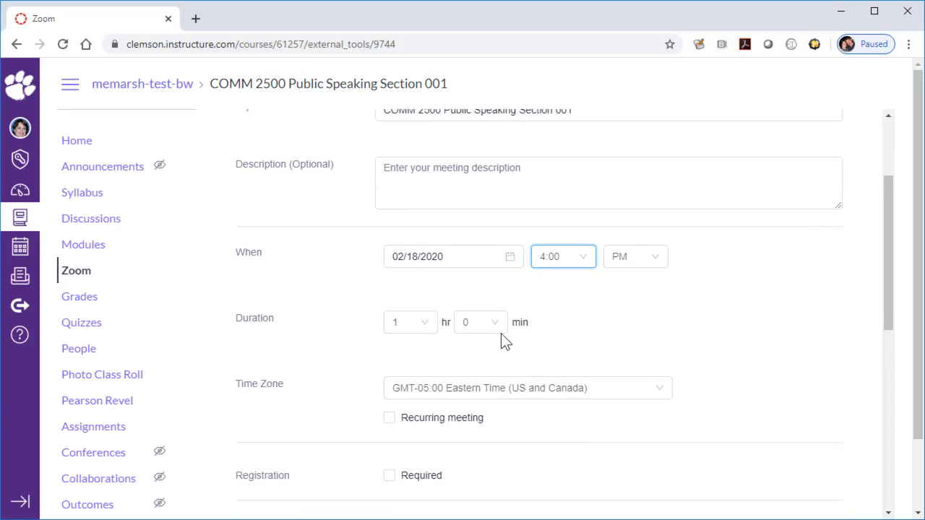
left_click(498, 327)
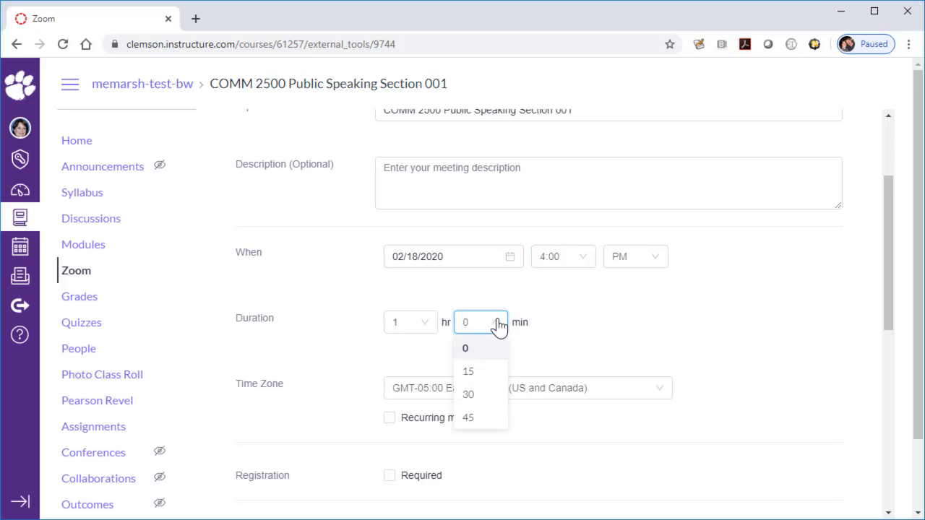
left_click(473, 375)
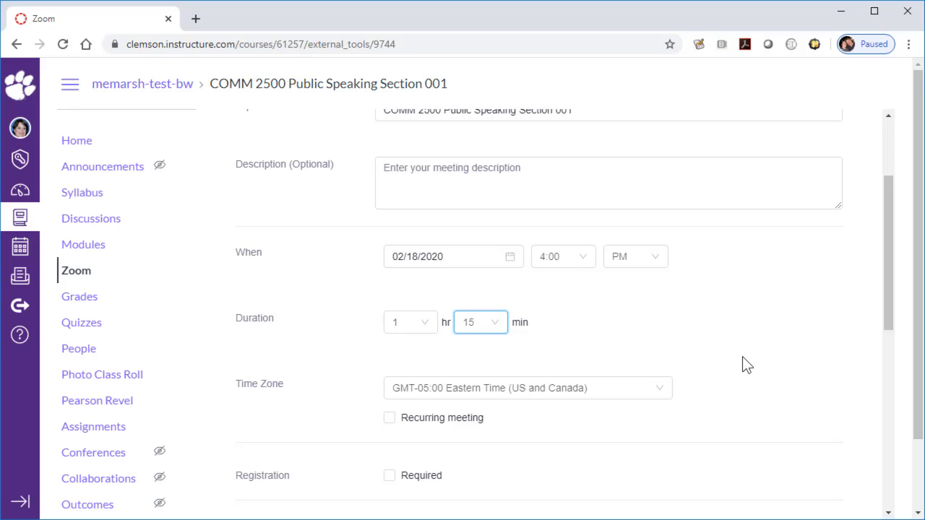
Make the meeting recurring with weekly recurrence, occurring on Thursday as well as Tuesday
left_click(389, 419)
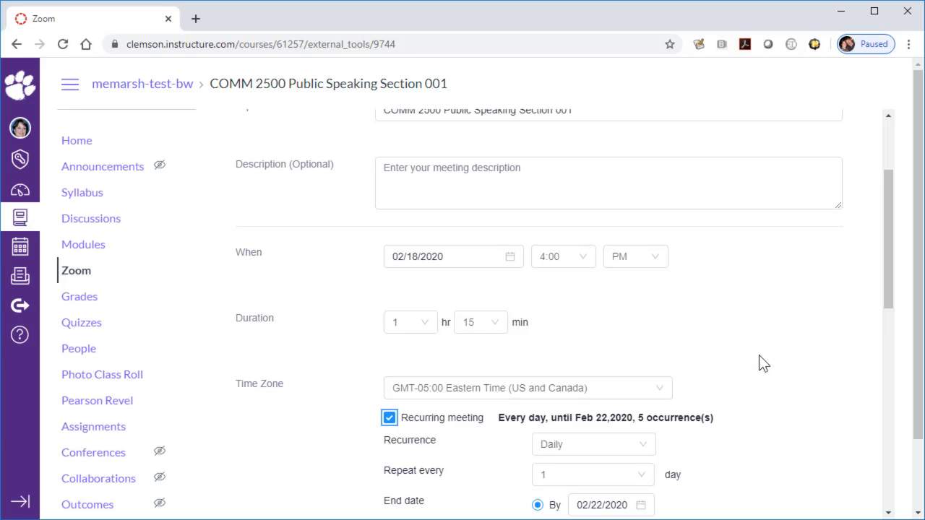
scroll(758, 354, "down", 1)
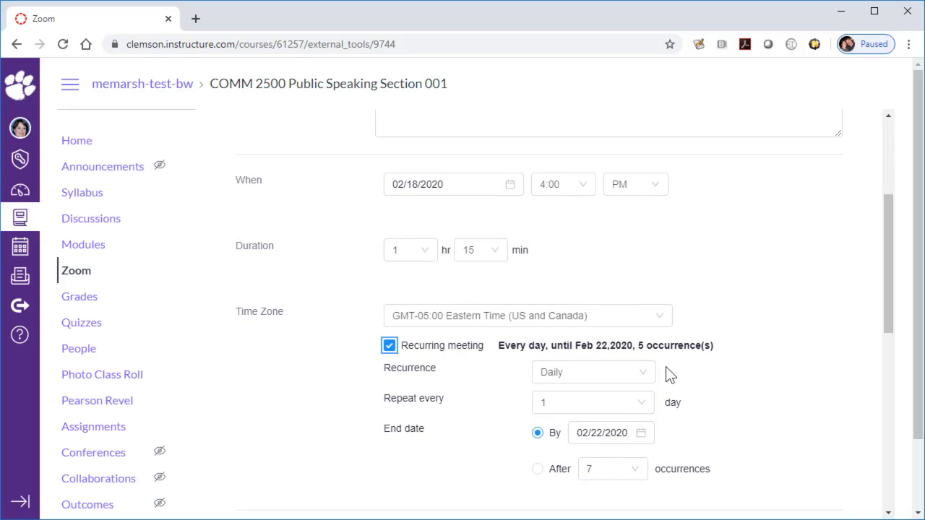
left_click(642, 376)
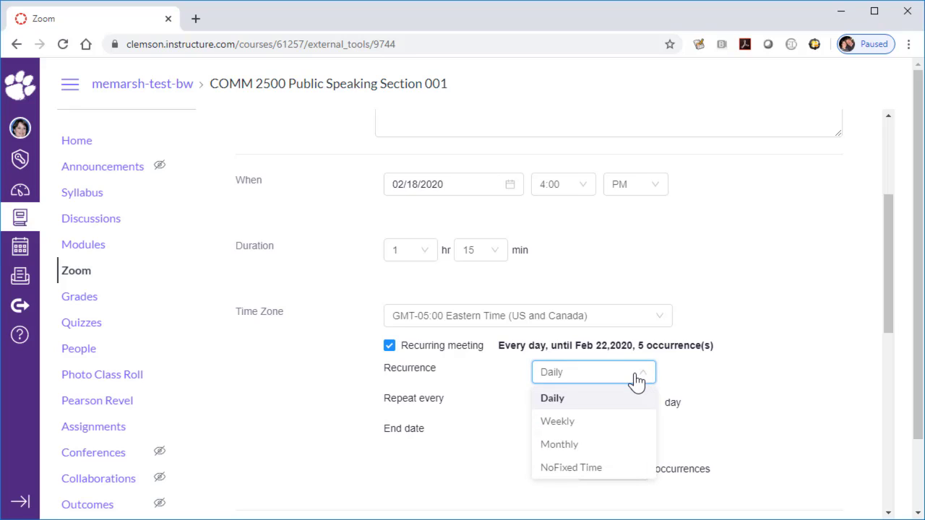
left_click(622, 425)
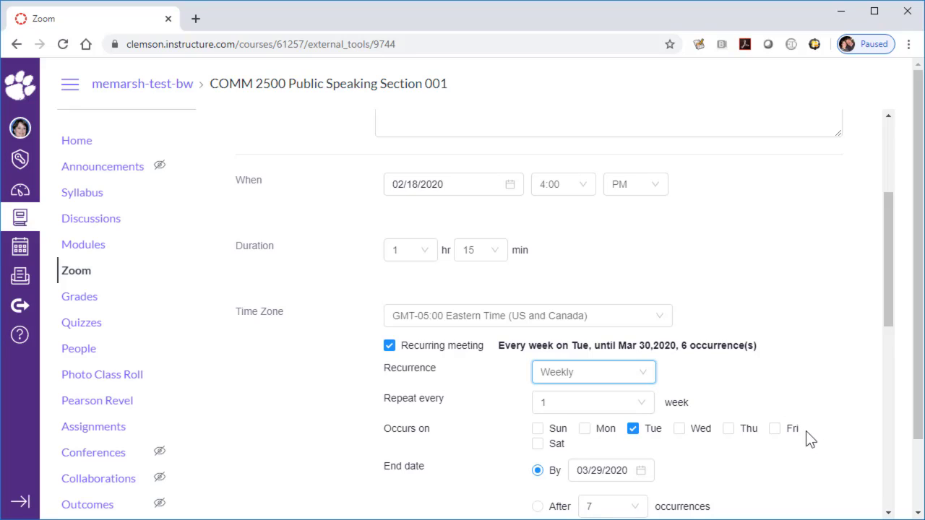
left_click(728, 431)
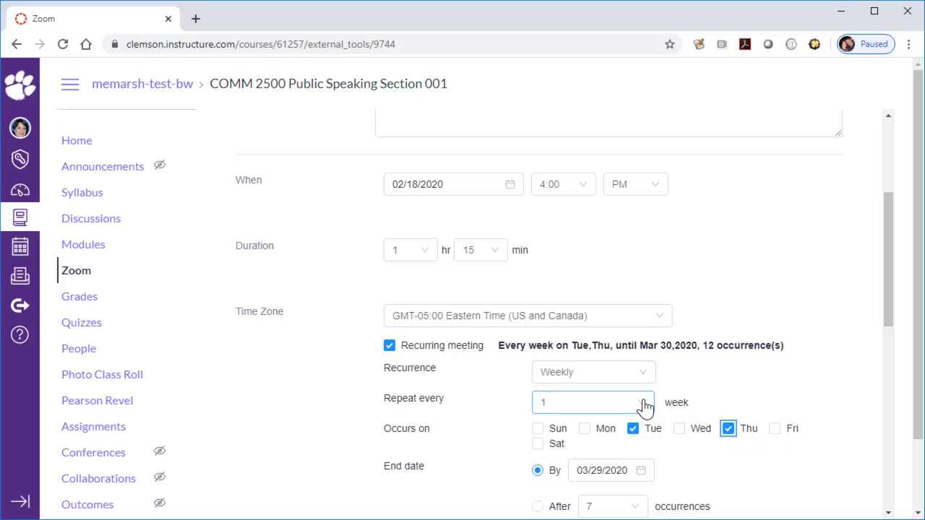
Set the recurring meeting's end date to 05/01/2020
scroll(650, 402, "down", 1)
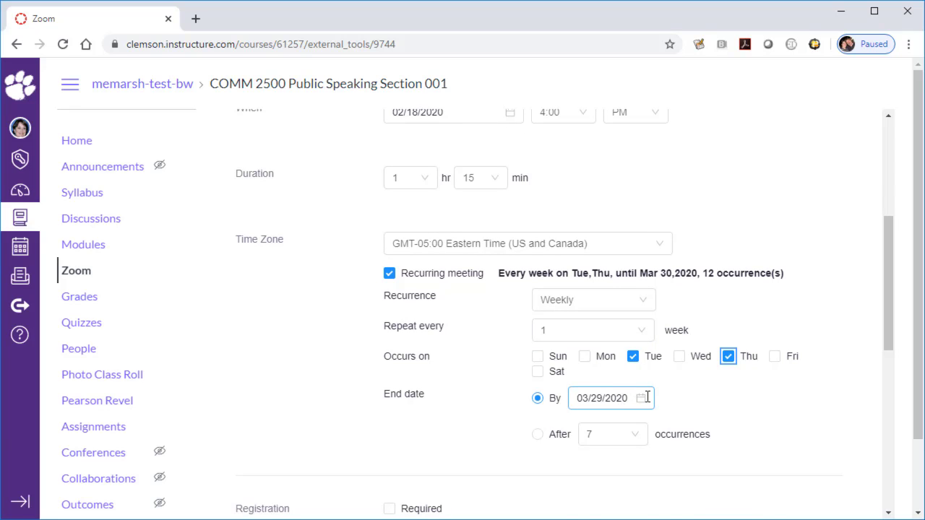
left_click(645, 397)
scroll(651, 397, "down", 2)
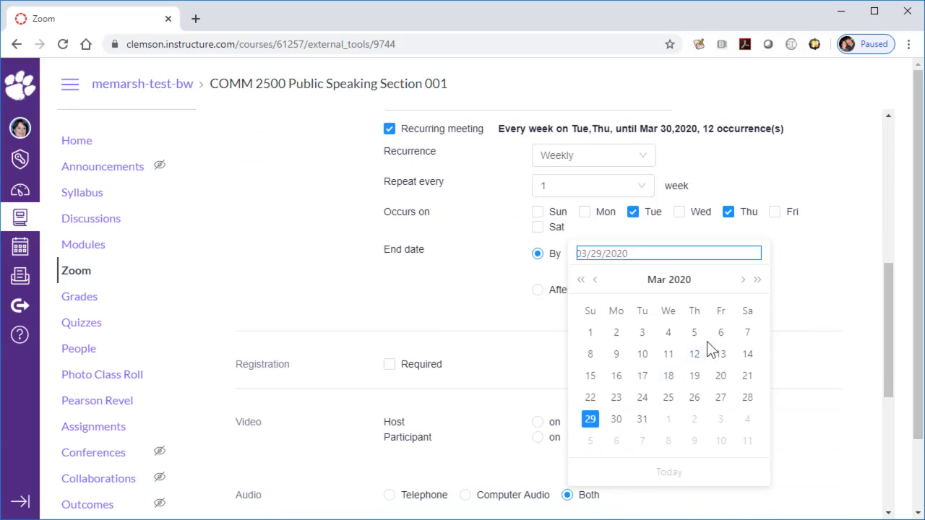
left_click(740, 280)
left_click(740, 280)
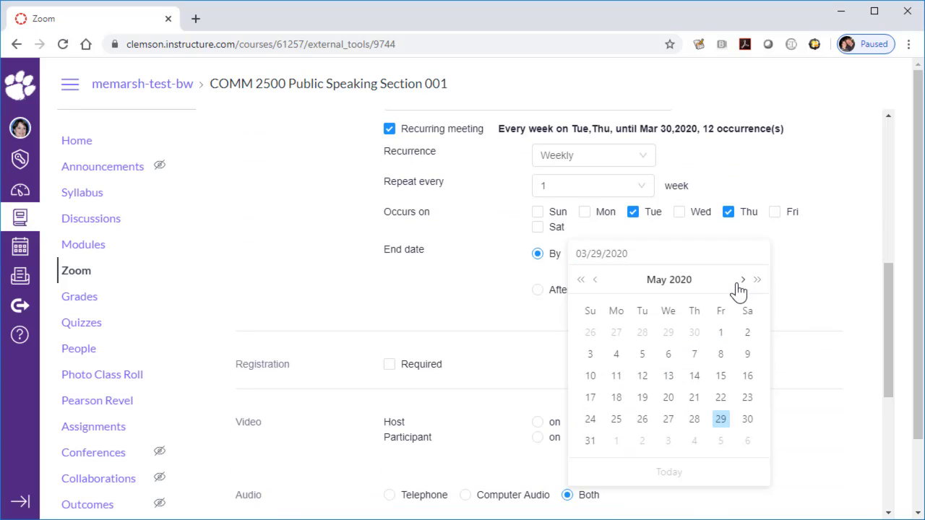
left_click(722, 334)
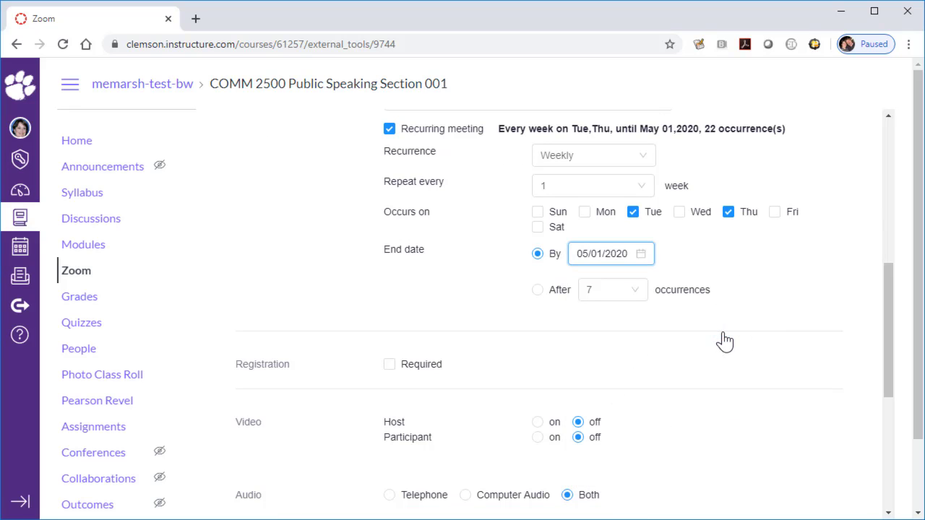
Review the registration, video, audio and meeting options, and enable automatic recording of the meeting in the cloud
scroll(757, 316, "down", 2)
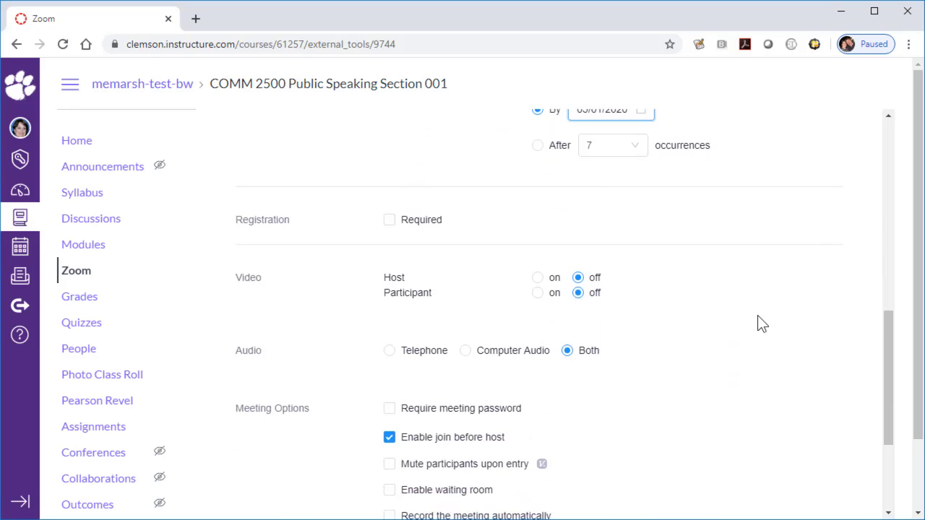
scroll(757, 315, "down", 1)
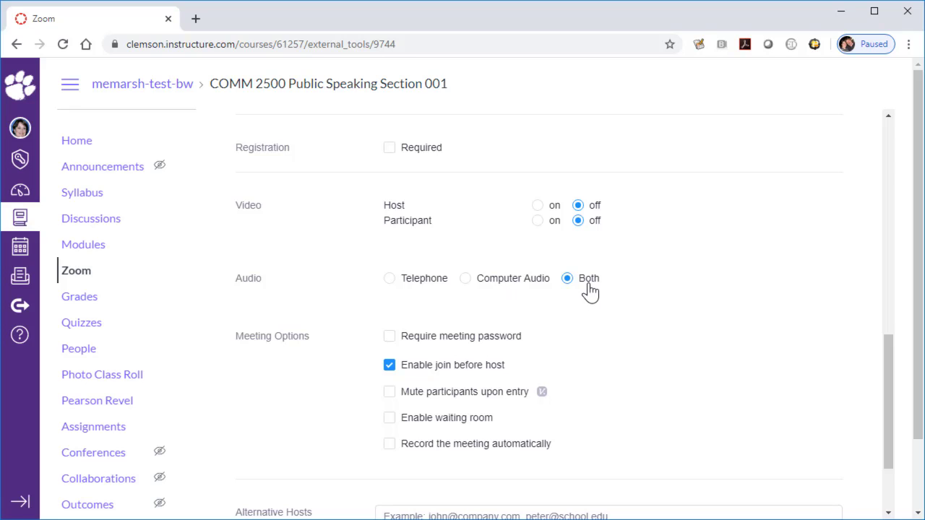
scroll(590, 289, "down", 2)
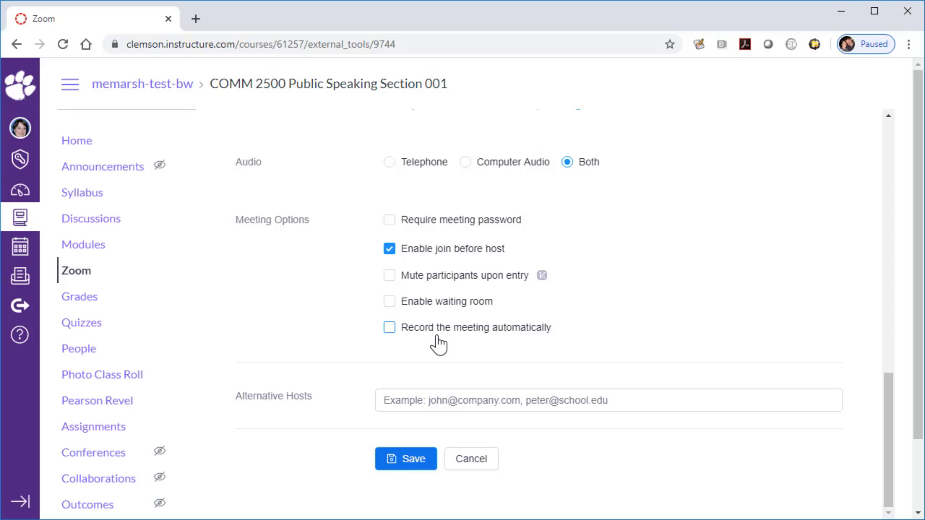
left_click(391, 332)
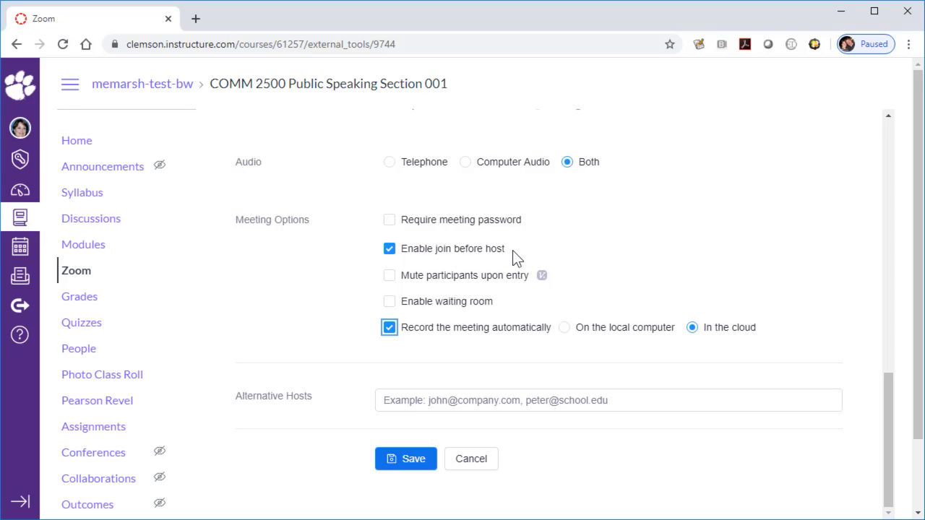
left_click(425, 409)
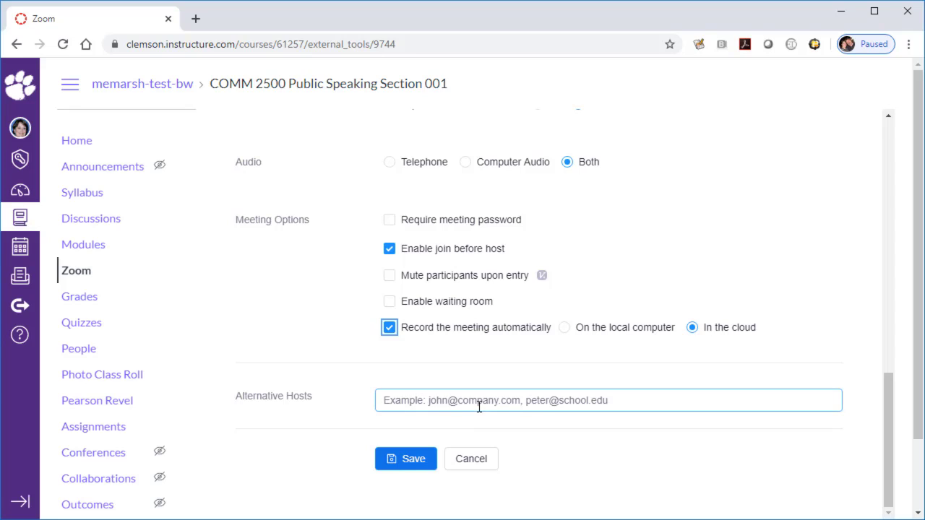
Save the recurring Zoom meeting and open its invitation for copying
left_click(414, 463)
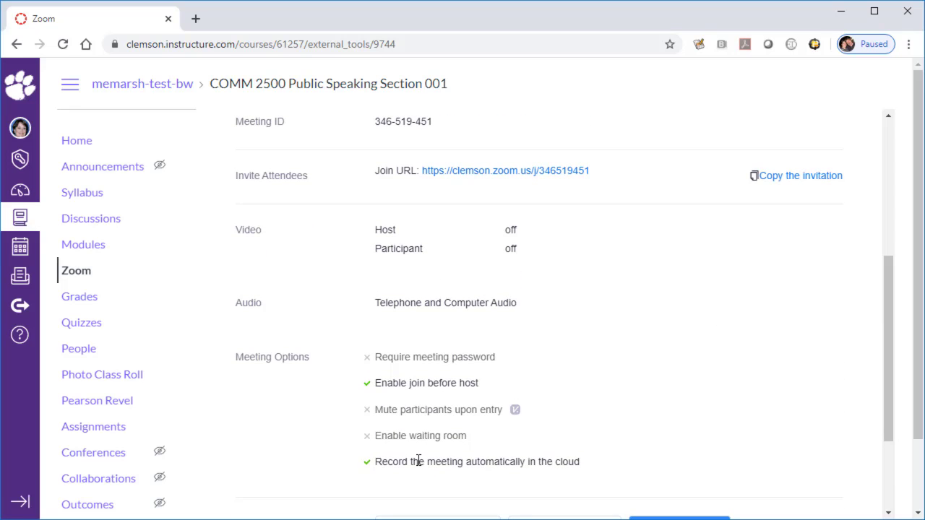
left_click(761, 182)
Return to the course's upcoming Zoom meetings and delete only the Thu, Feb 20 occurrence of the recurring meeting
left_click(71, 275)
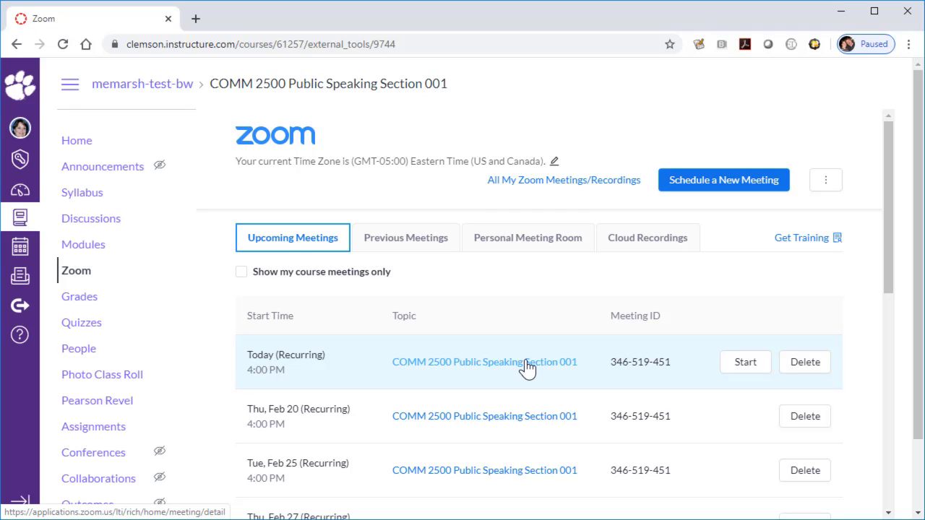
left_click(807, 419)
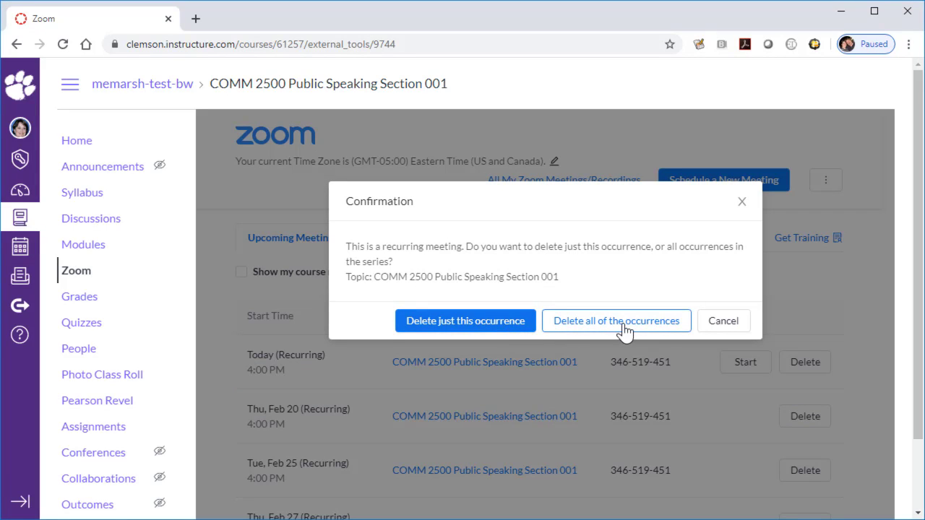
left_click(483, 322)
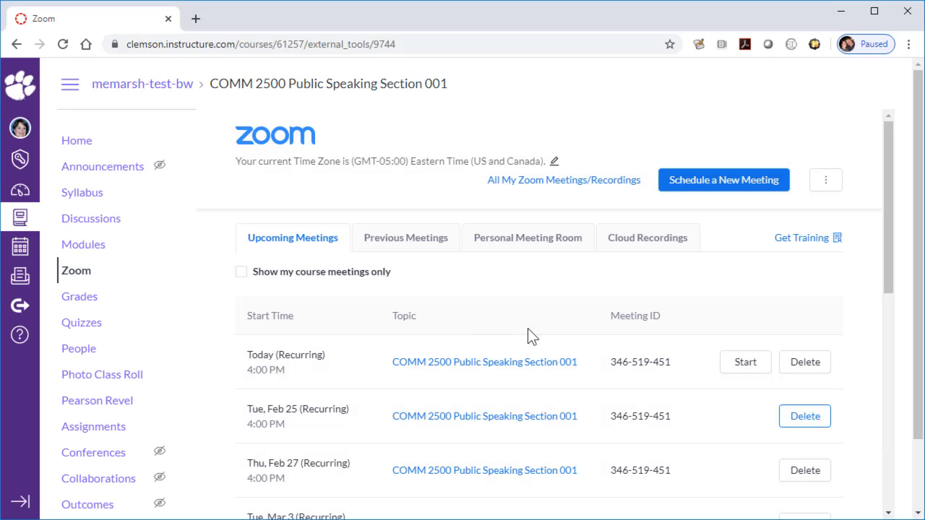
Open today's 4:00 PM Zoom meeting and examine its details, calendar links, meeting options and poll section
left_click(502, 371)
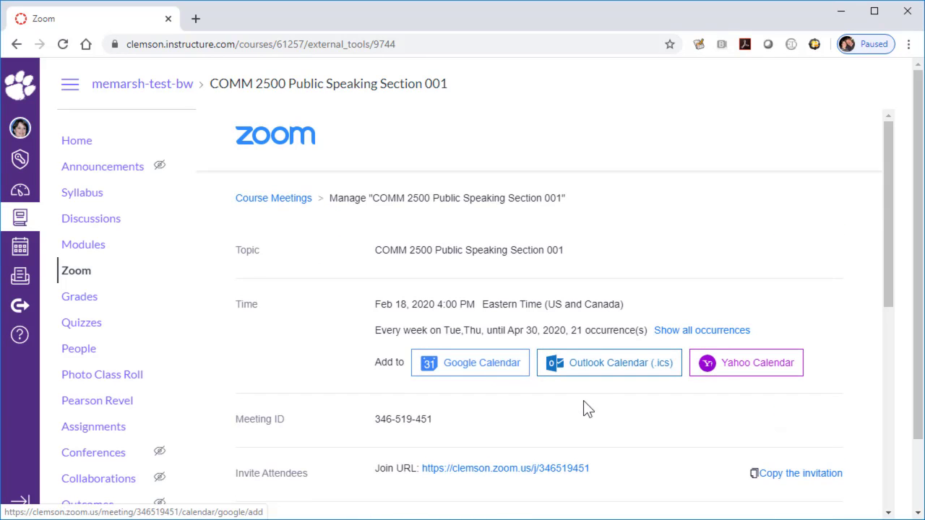
scroll(601, 409, "down", 5)
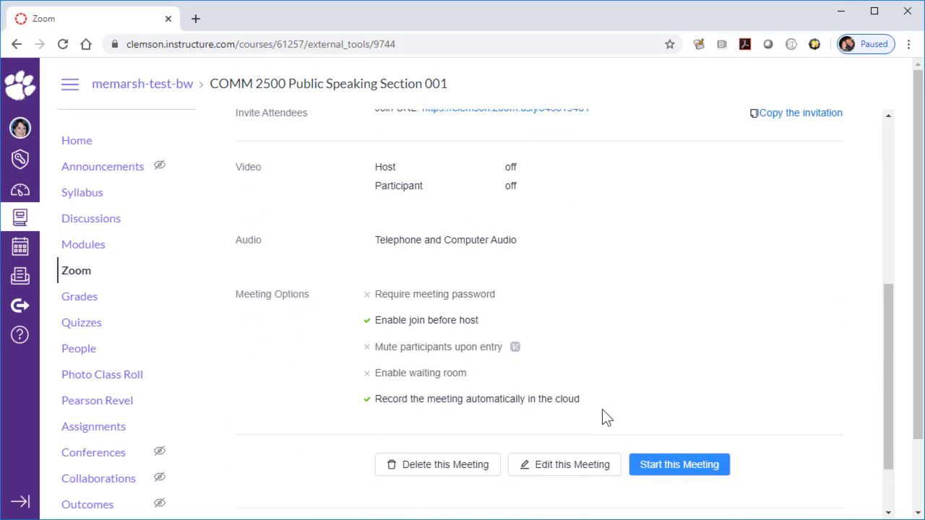
scroll(602, 409, "down", 1)
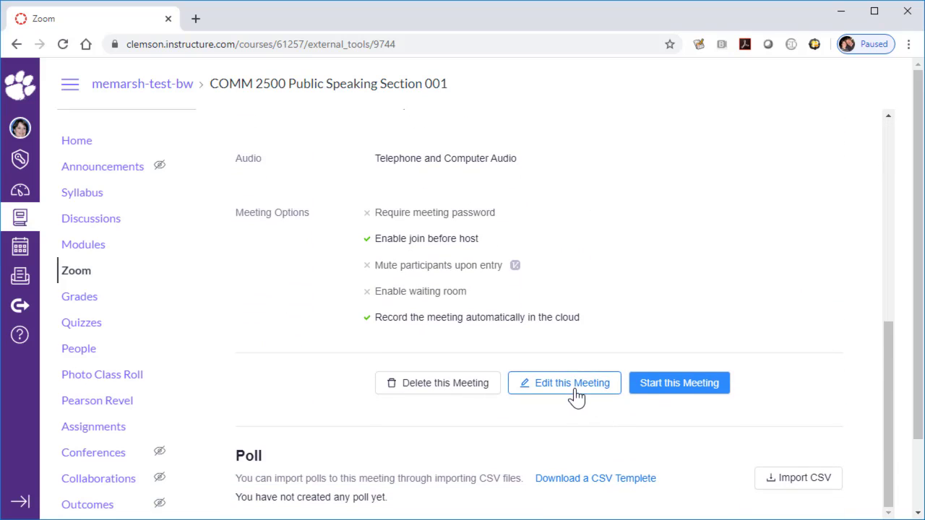
Edit the COMM 2500 Public Speaking Section 001 Zoom meeting to turn off its recurrence, and save it as a single meeting
left_click(575, 390)
scroll(773, 292, "up", 5)
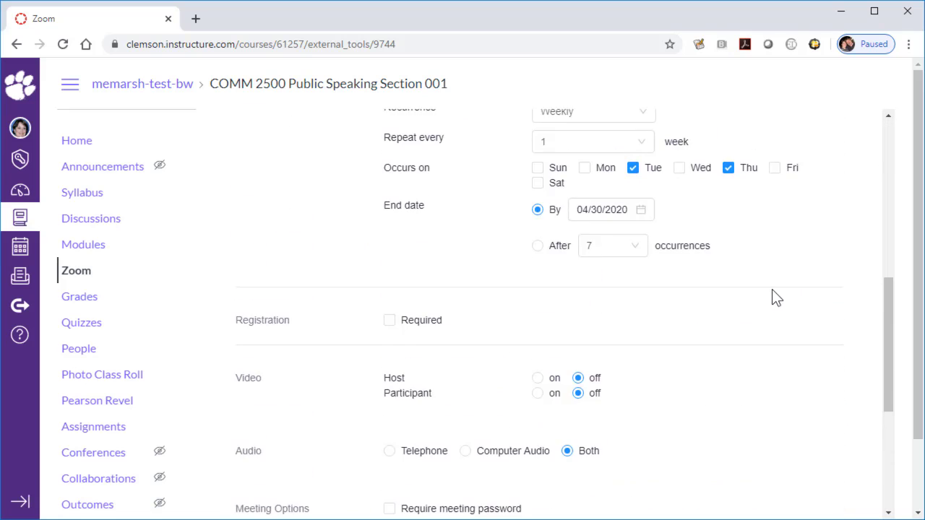
scroll(773, 292, "up", 3)
scroll(772, 292, "up", 1)
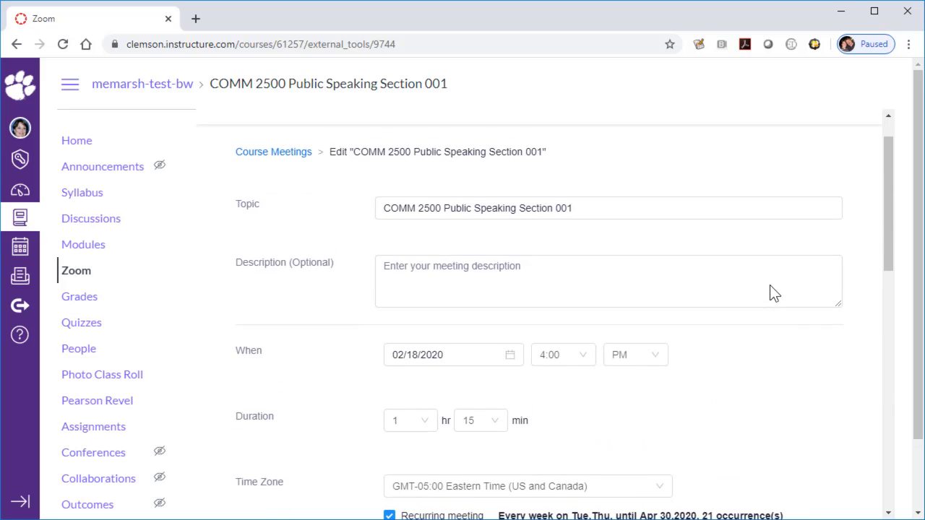
left_click(770, 284)
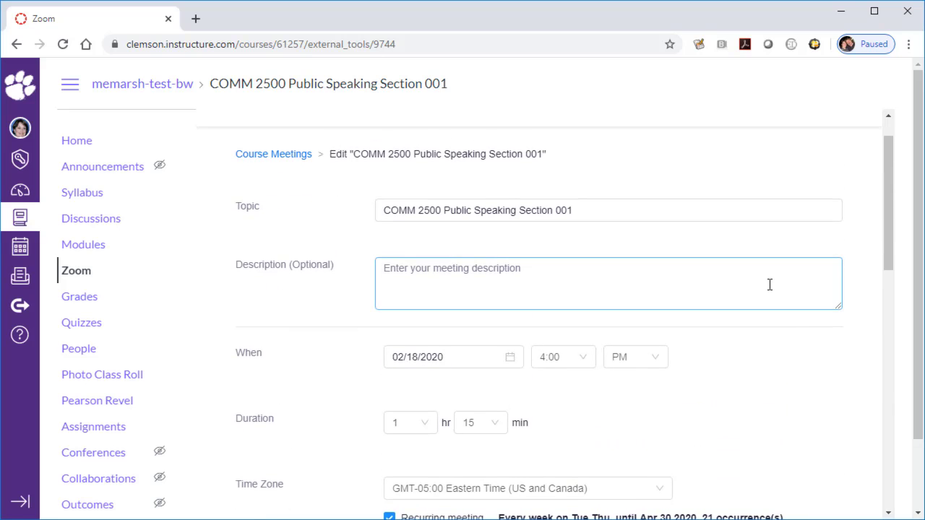
scroll(793, 304, "down", 3)
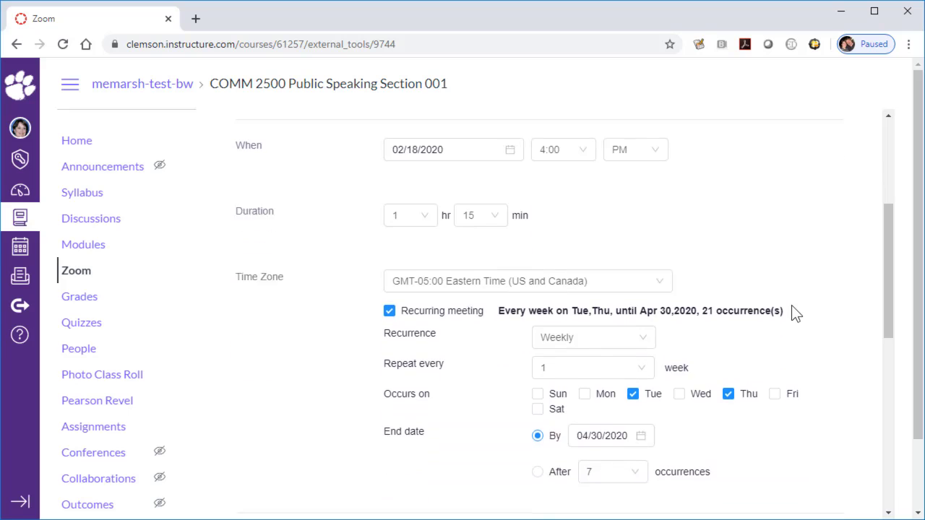
left_click(389, 301)
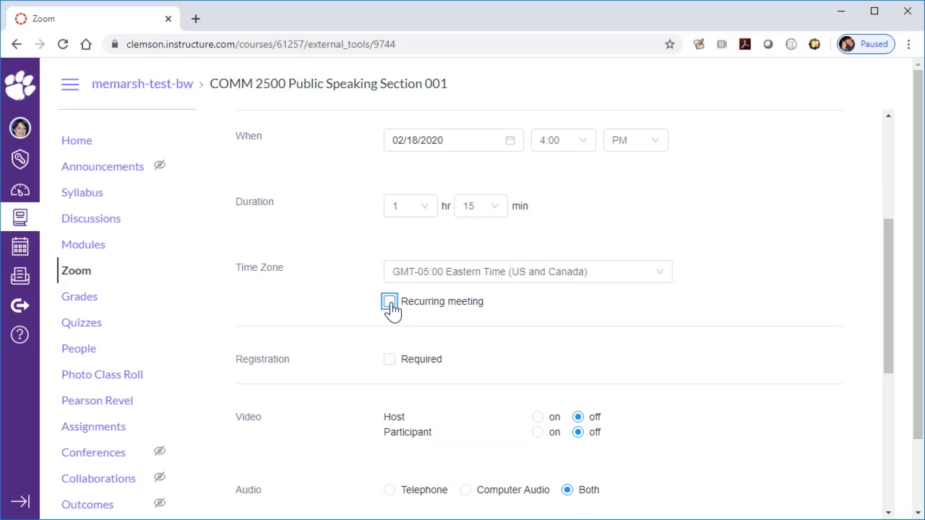
scroll(581, 352, "down", 3)
scroll(580, 350, "down", 2)
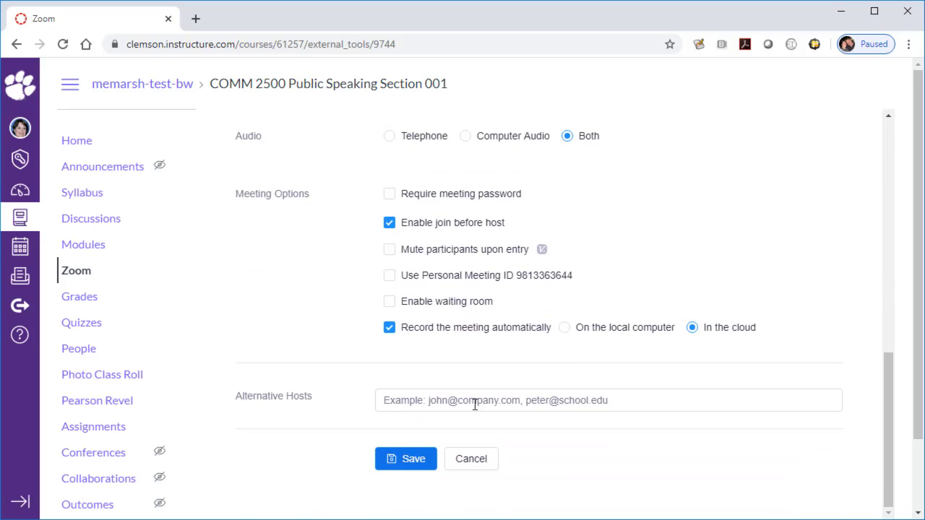
left_click(406, 462)
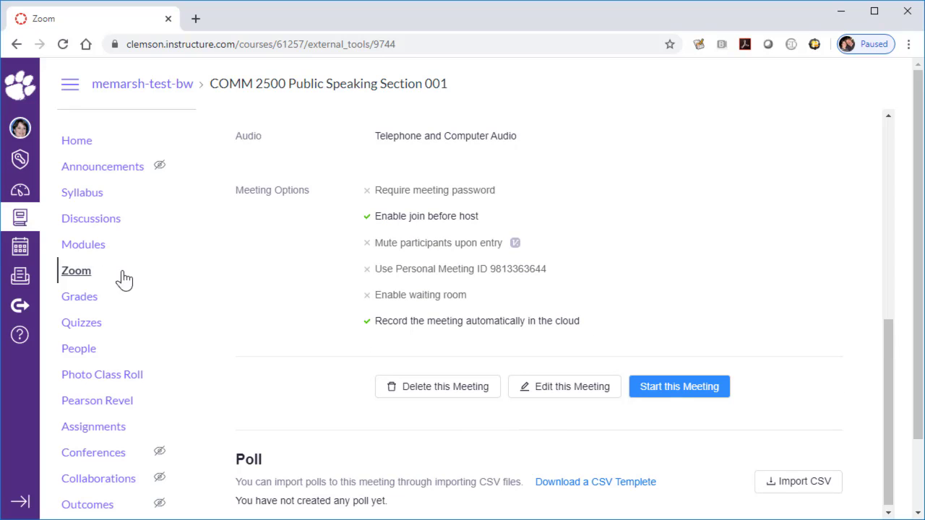
Return to the course's upcoming Zoom meetings, start today's 4:00 PM meeting and dismiss the audio connection prompt
left_click(75, 272)
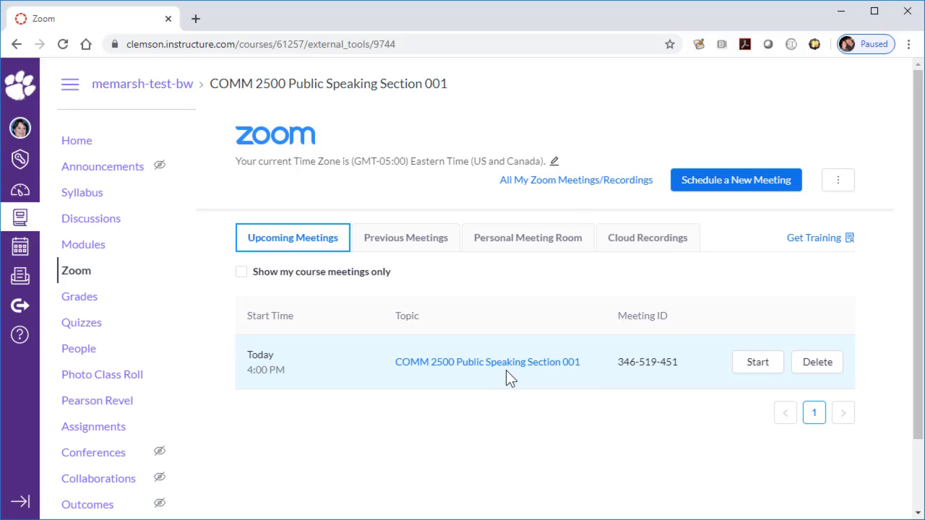
left_click(763, 364)
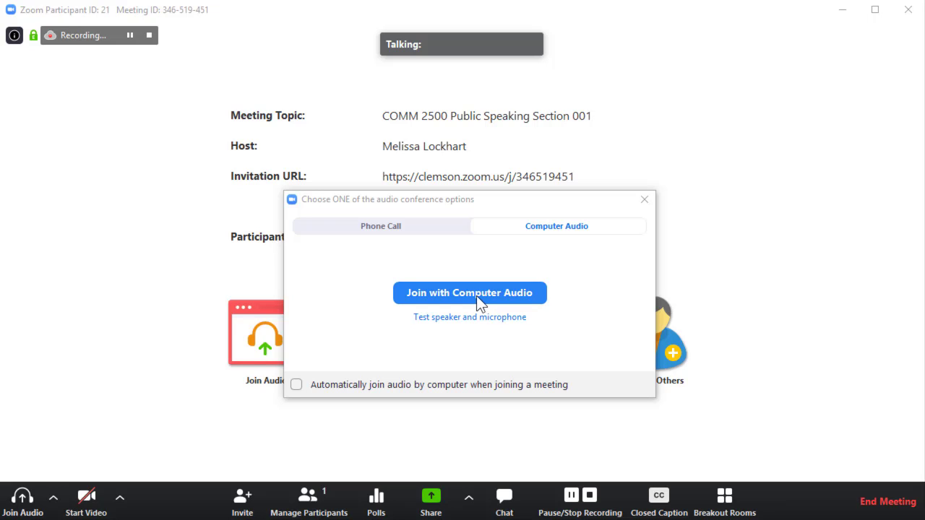
left_click(645, 202)
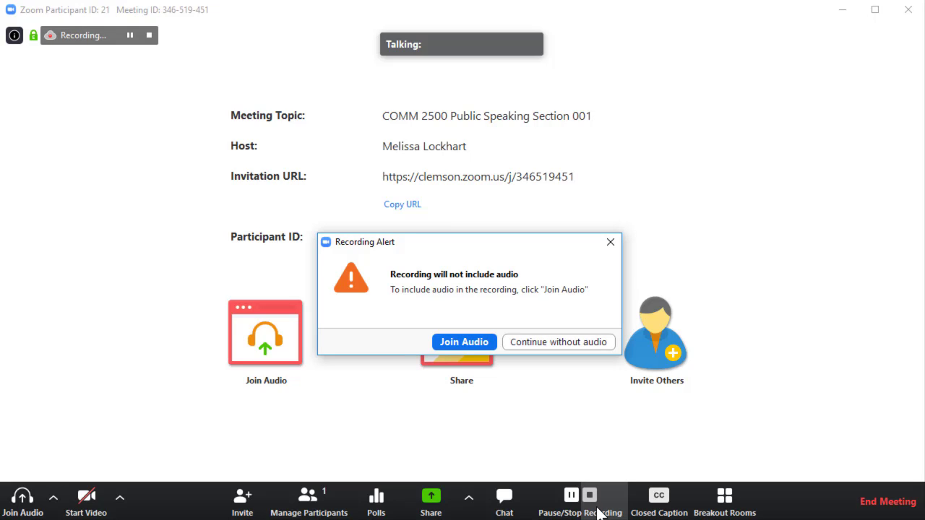
Stop the running cloud recording and start a new recording to the cloud, dismissing the audio alert
left_click(589, 498)
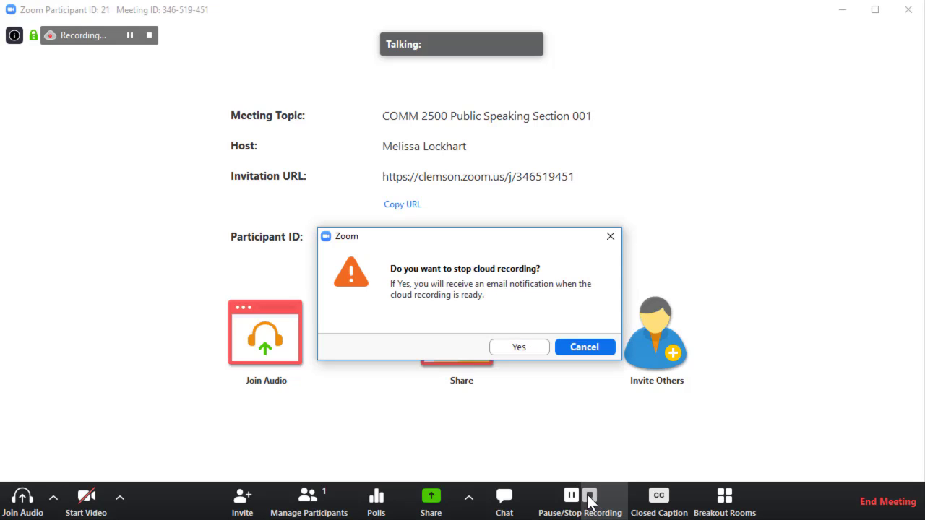
left_click(518, 347)
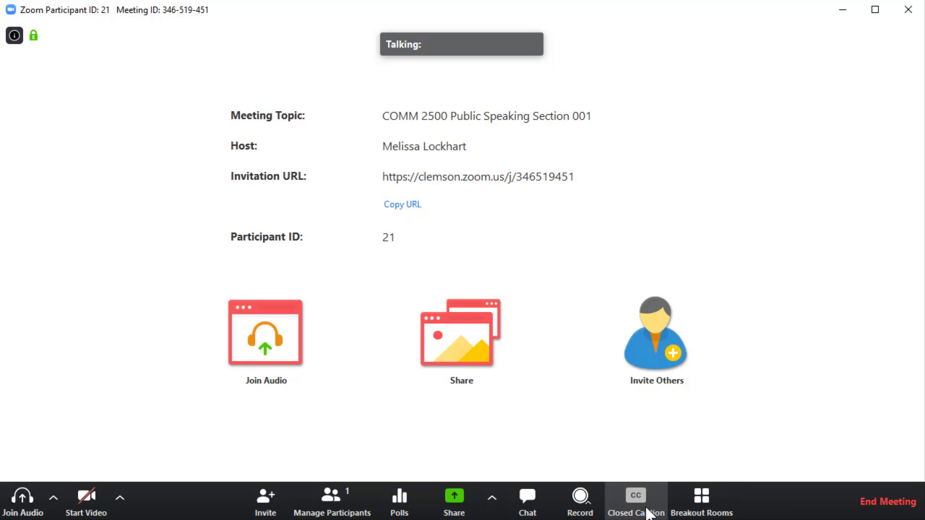
left_click(580, 502)
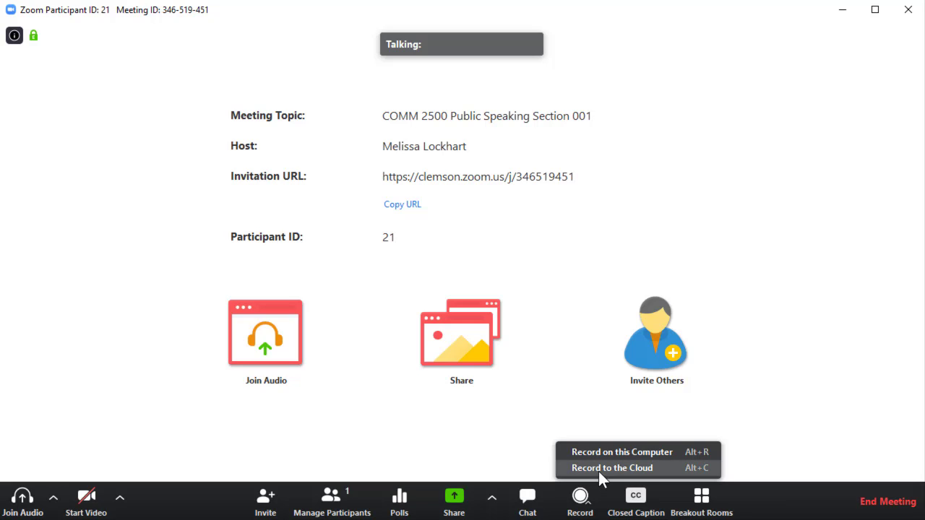
left_click(598, 468)
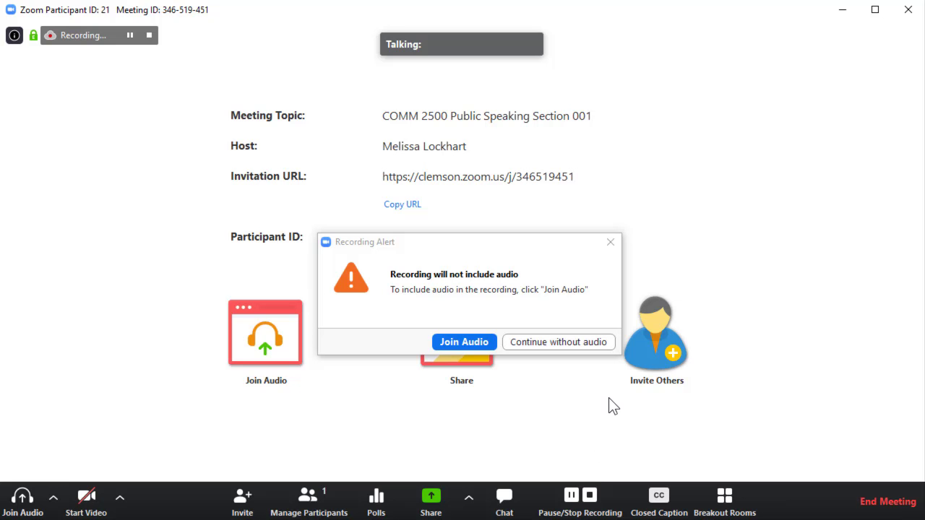
left_click(610, 242)
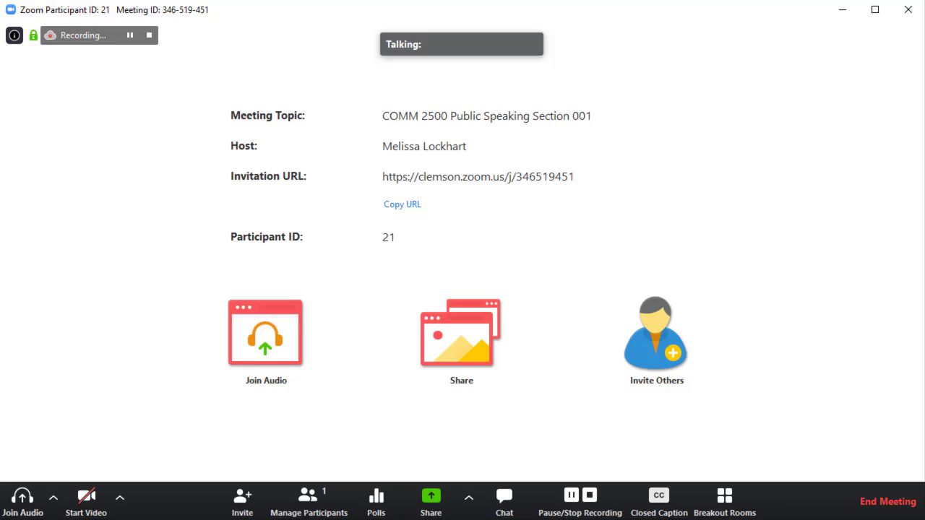
Look through the meeting's audio options and join the meeting with computer audio
left_click(53, 497)
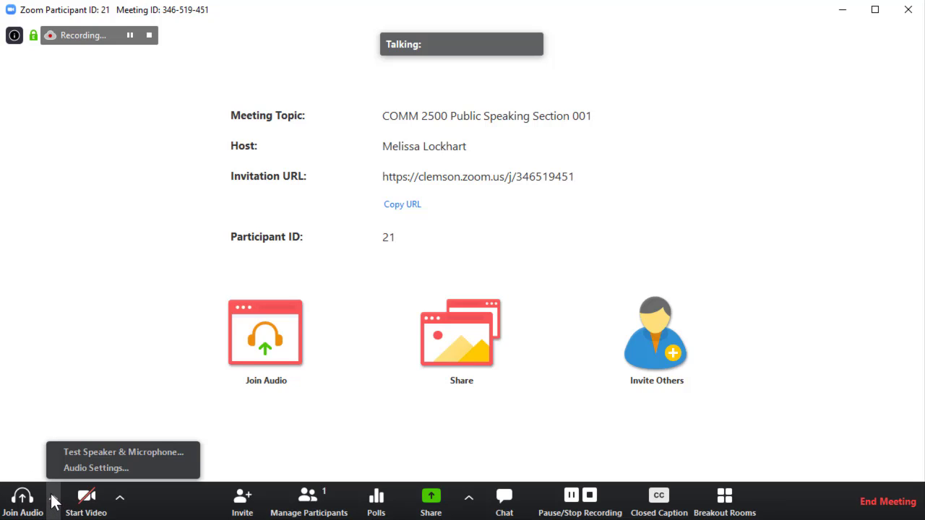
left_click(52, 498)
left_click(52, 498)
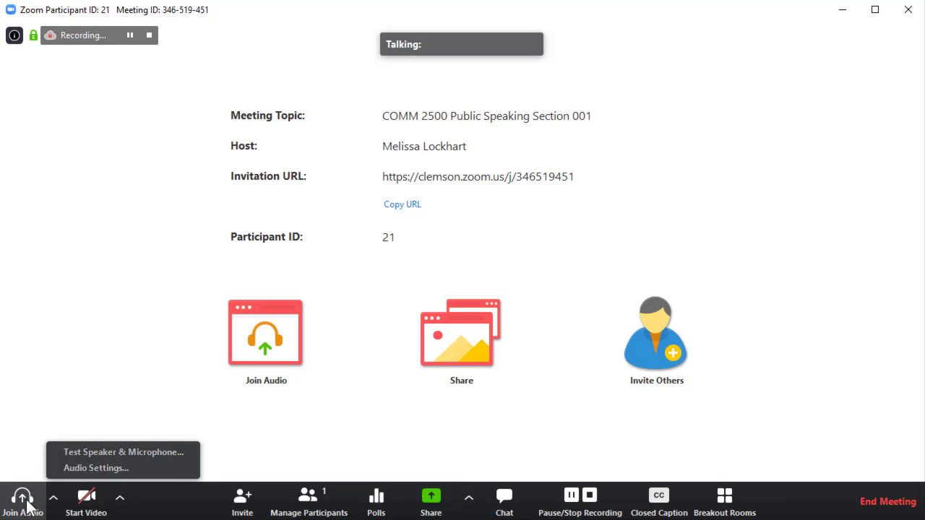
left_click(26, 504)
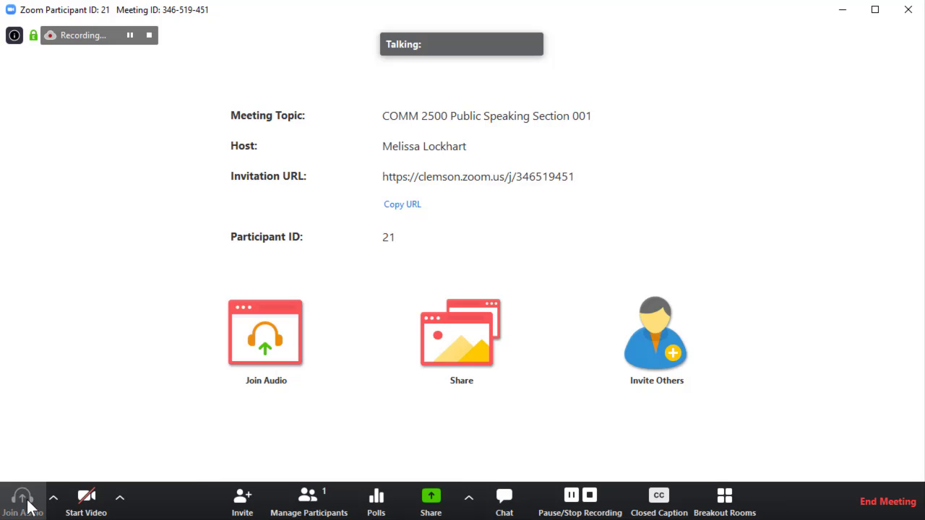
left_click(439, 293)
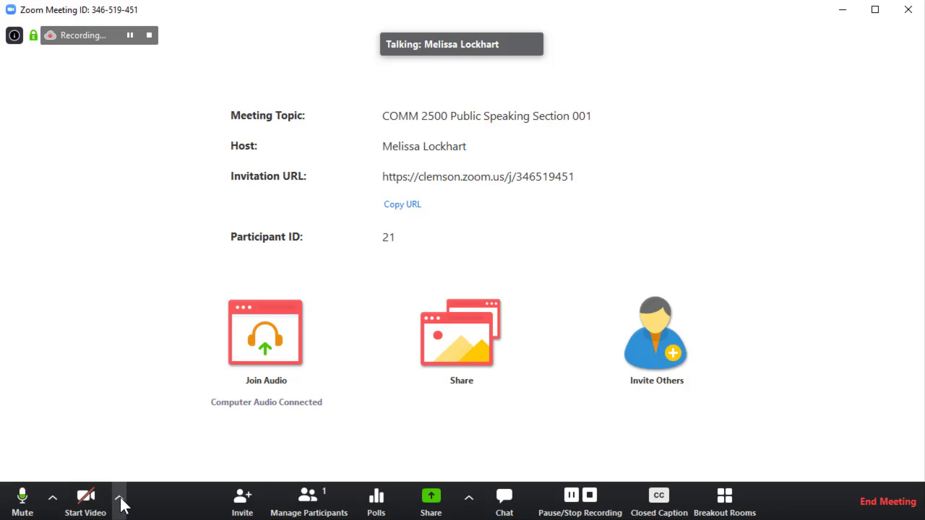
Look over the camera and virtual background options and start the video in the meeting
left_click(118, 498)
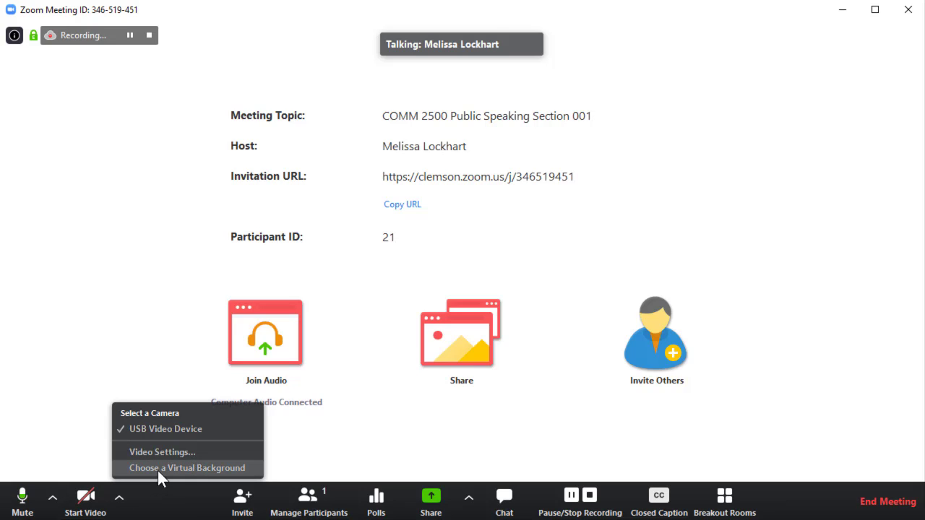
left_click(85, 508)
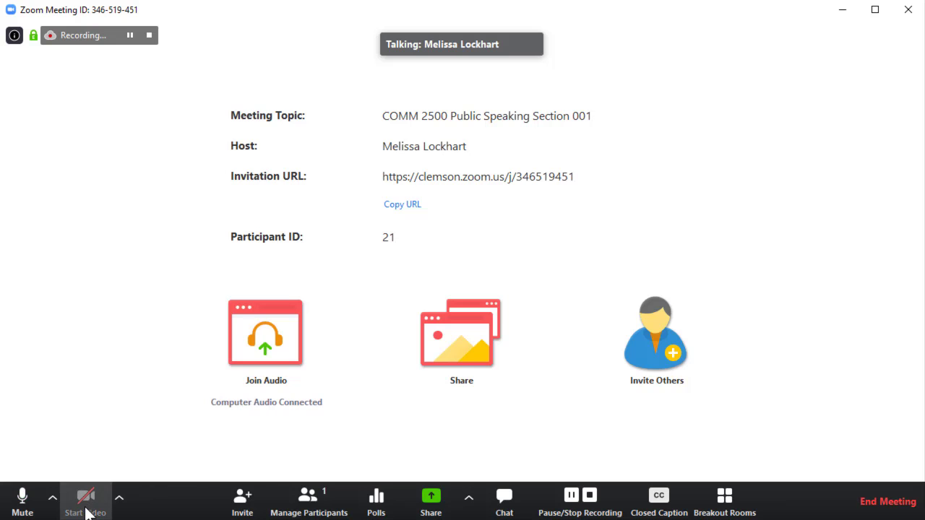
left_click(85, 510)
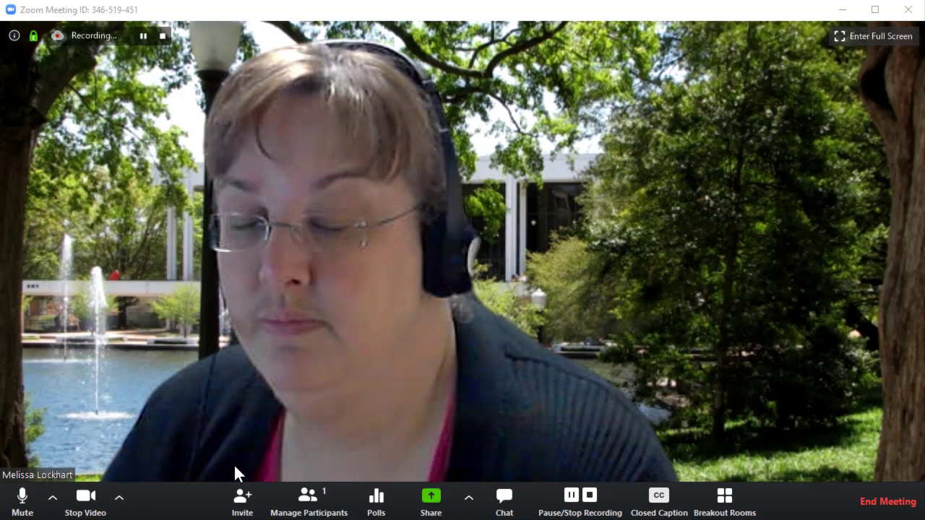
Preview the bridge and grass virtual backgrounds, select the campus fountain background, and stop the video
left_click(119, 500)
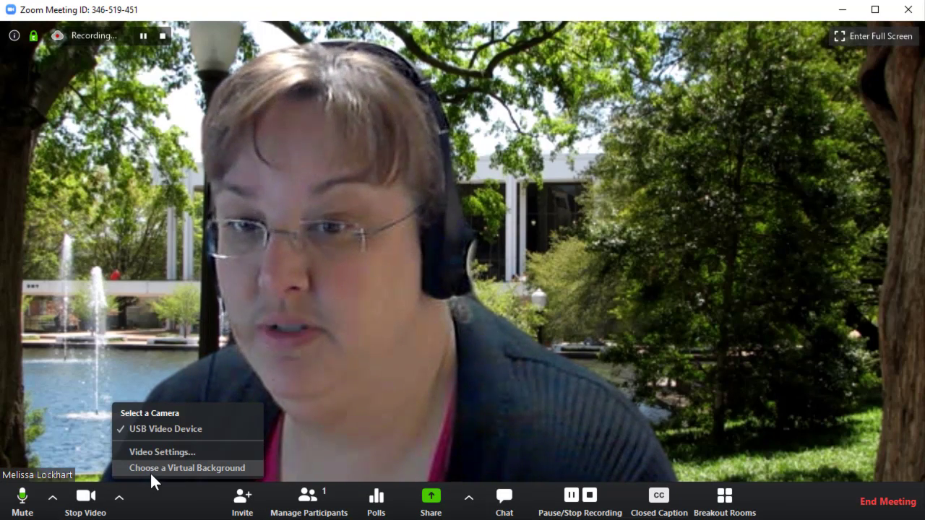
left_click(149, 471)
left_click(520, 372)
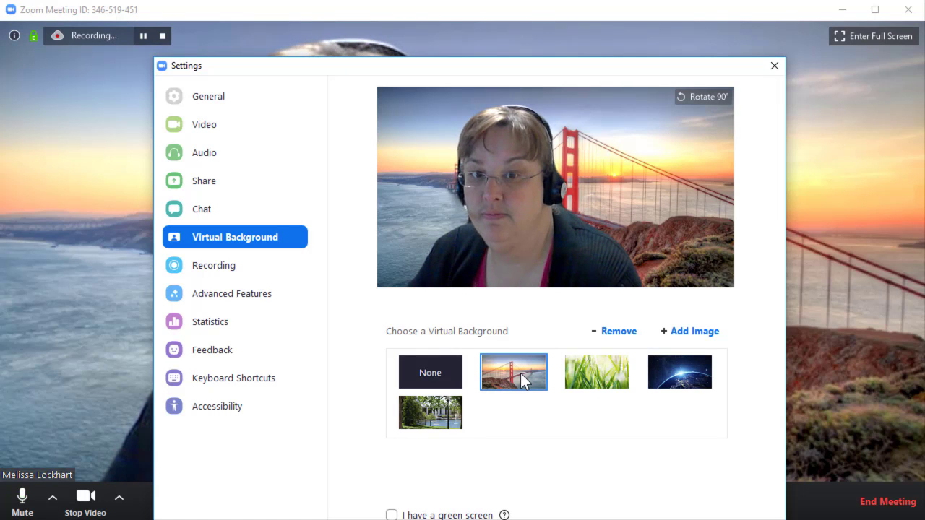
left_click(606, 378)
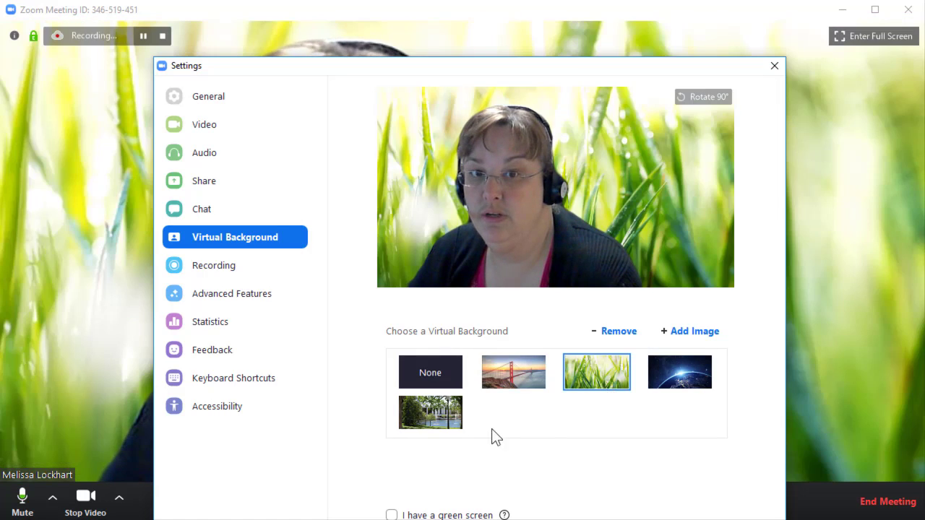
left_click(432, 417)
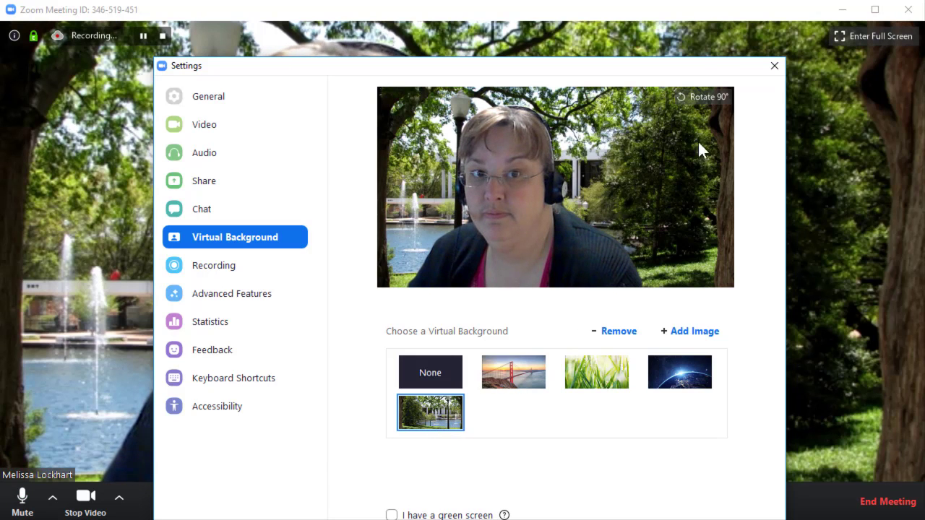
left_click(775, 65)
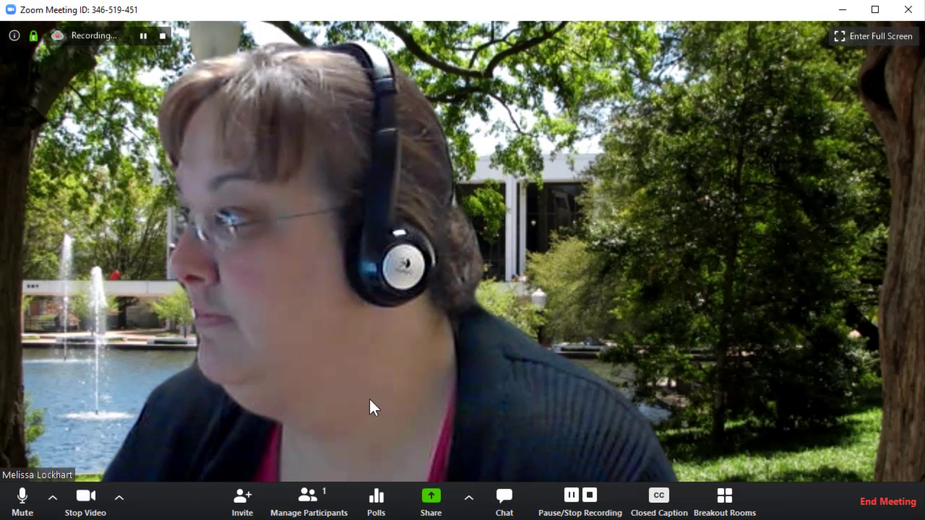
left_click(85, 504)
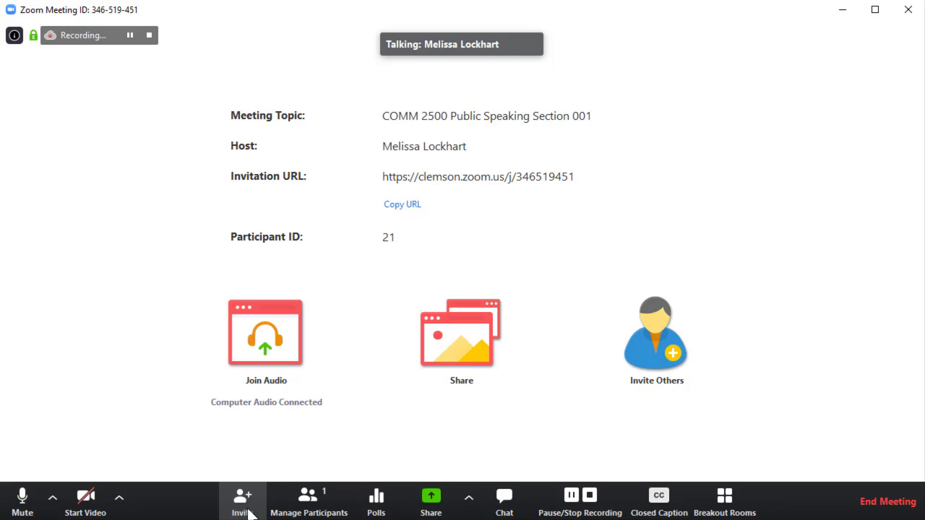
Review the ways to invite people to the meeting through contacts, Zoom Rooms, a room system and email, without sending an invitation
left_click(247, 508)
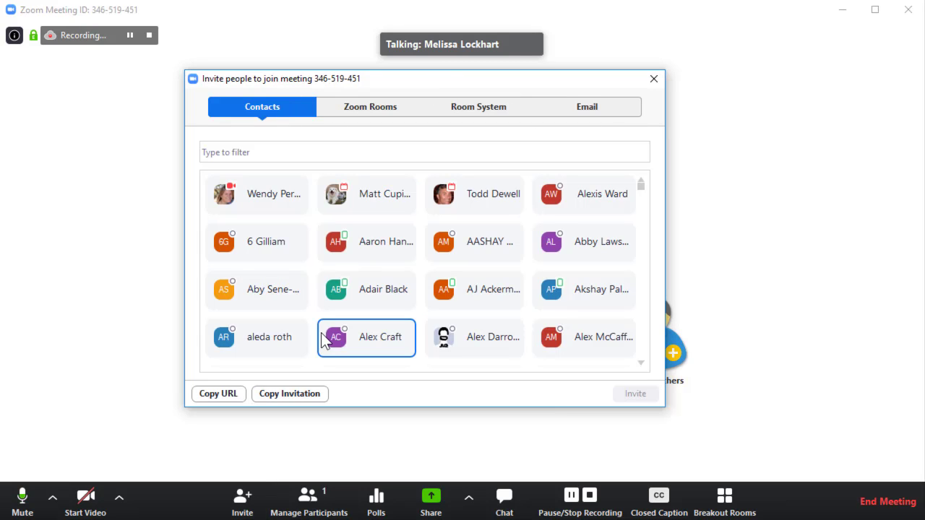
left_click(367, 114)
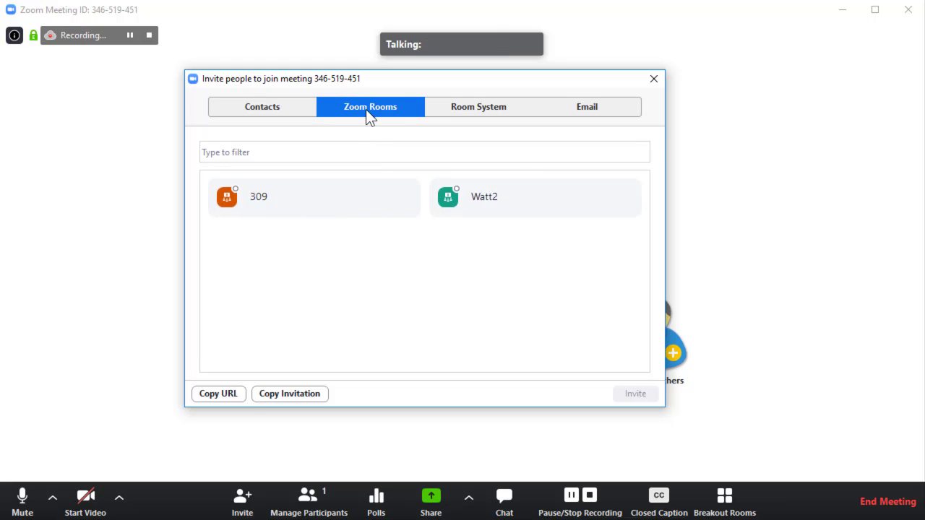
left_click(490, 112)
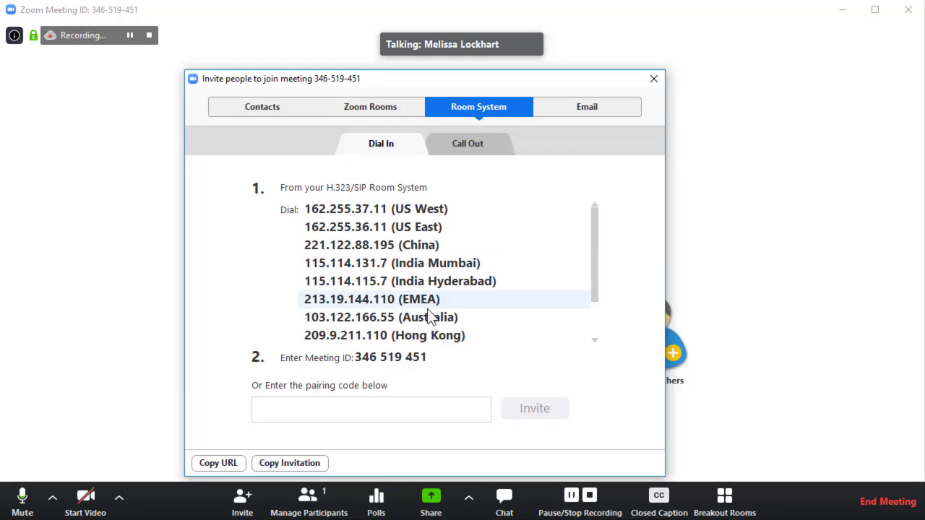
left_click(569, 112)
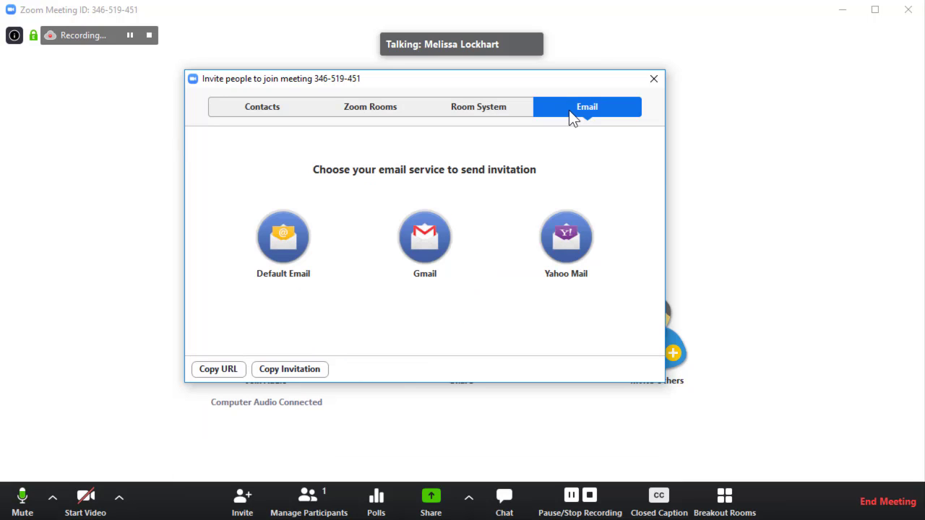
left_click(656, 82)
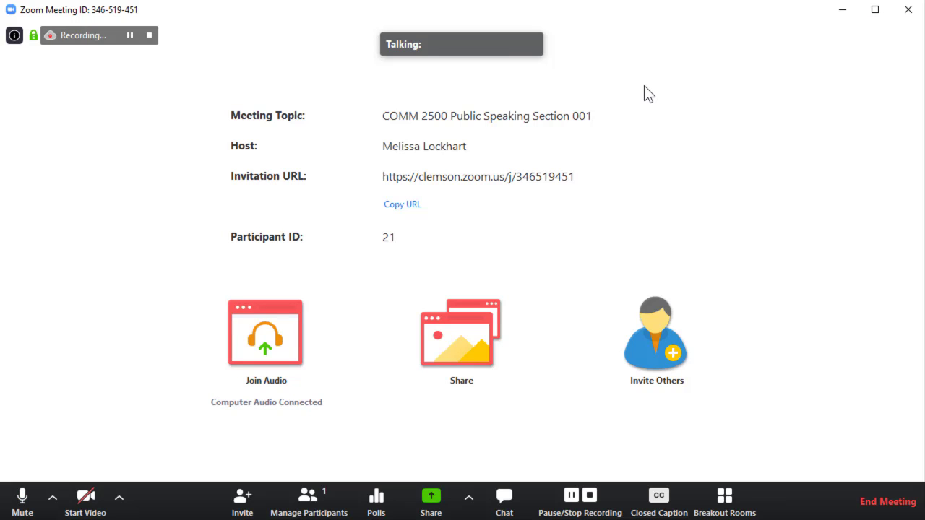
Show the meeting's participant list and review the host's recording, audio and video status indicators
left_click(308, 498)
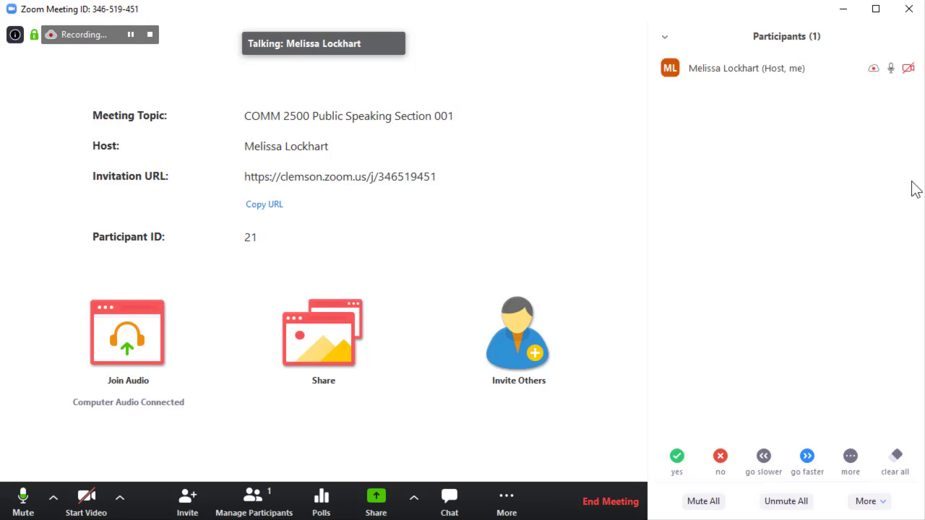
mouse_move(881, 76)
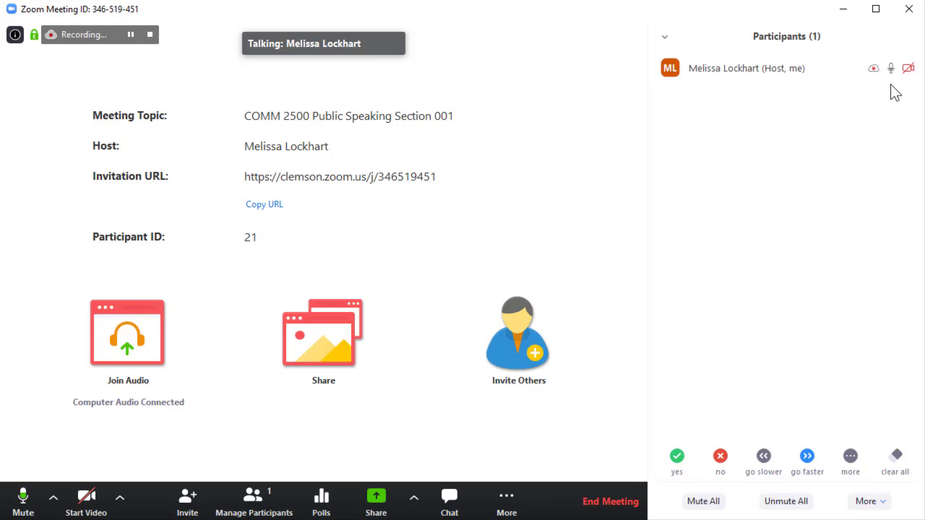
Add a poll titled "Poll 1 for COMM 2500" with the Multiple Choice question "What is Clemson's mascot?"
left_click(322, 506)
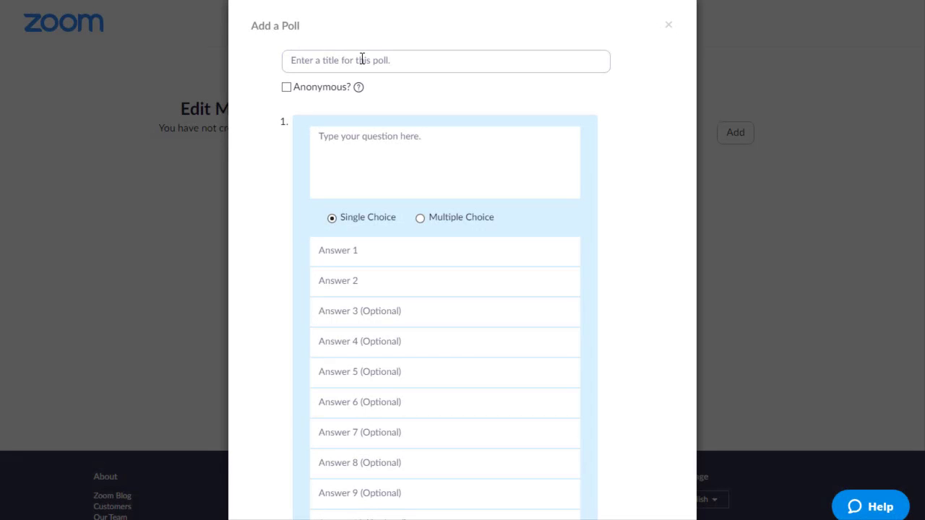
left_click(362, 58)
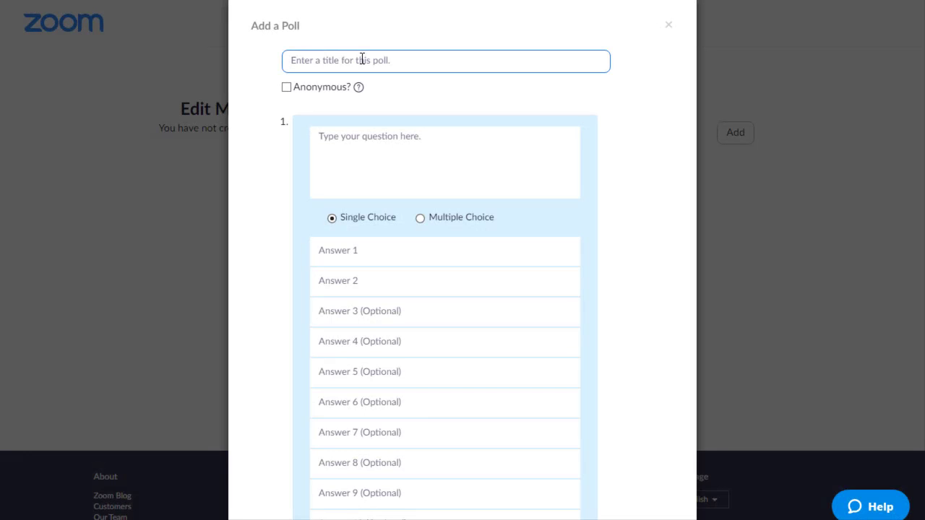
type("Poll 1 for COMM2500")
left_click(362, 146)
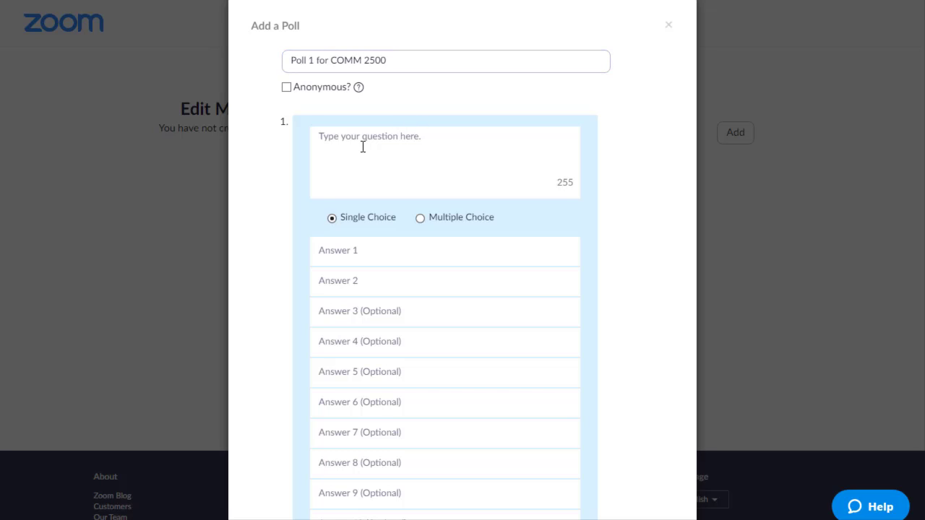
type("What is Clemson's mascot?")
left_click(447, 223)
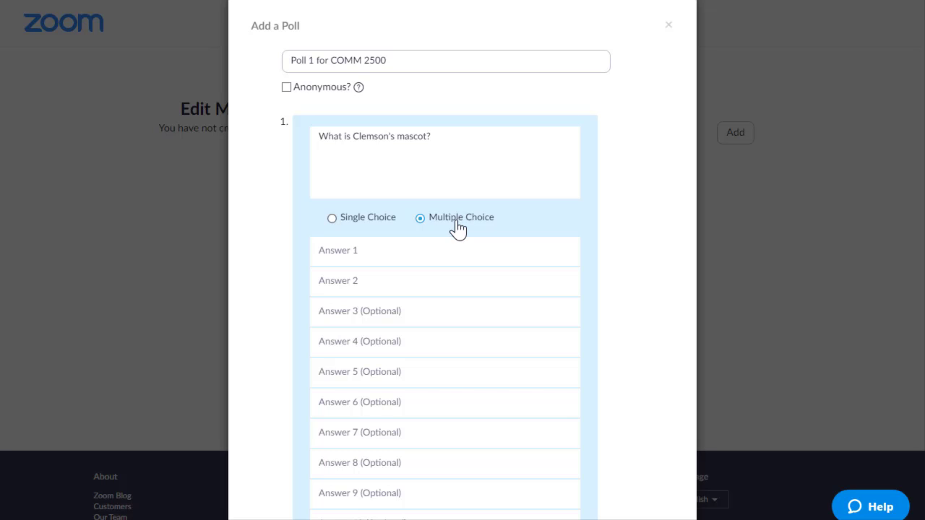
Enter Vikings, Raiders and Tigers as the poll question's three answers and save the poll
left_click(340, 252)
type("Vikings")
left_click(336, 280)
type("Raide")
left_click(337, 310)
type("Tigers")
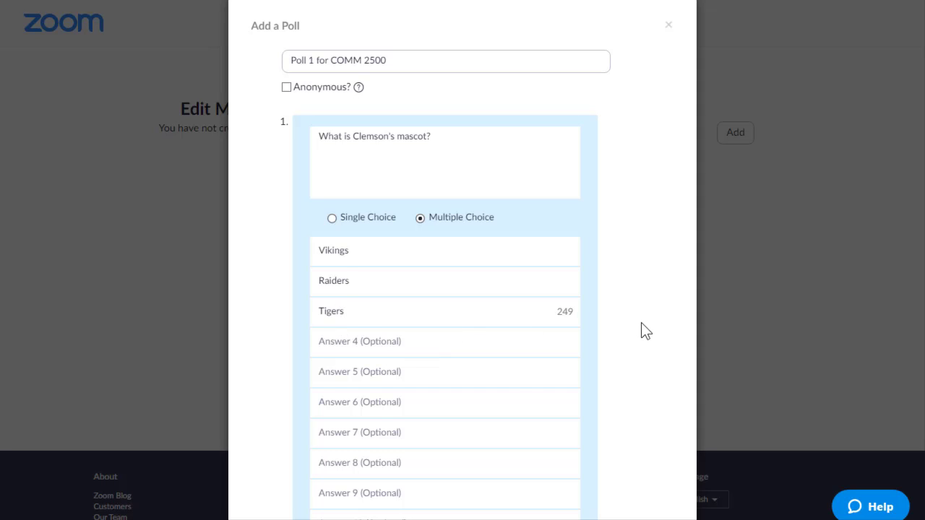
scroll(645, 331, "down", 3)
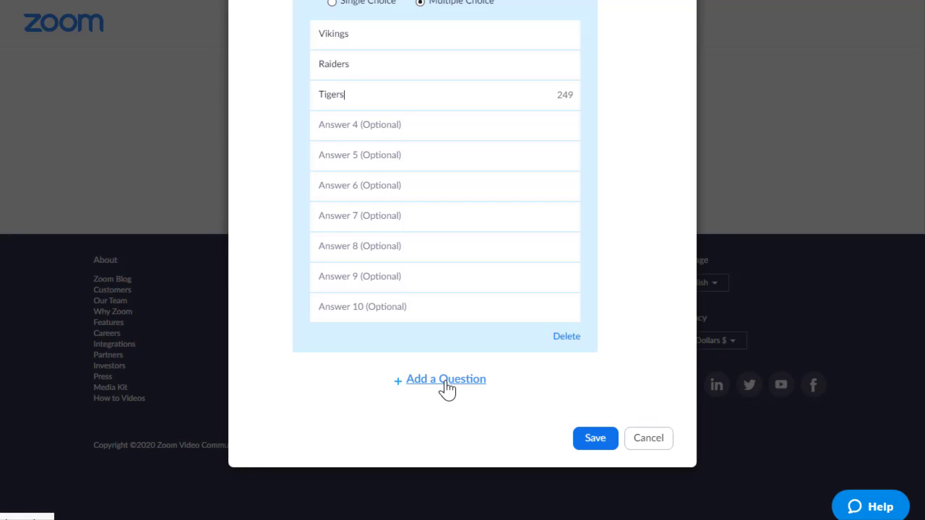
left_click(593, 442)
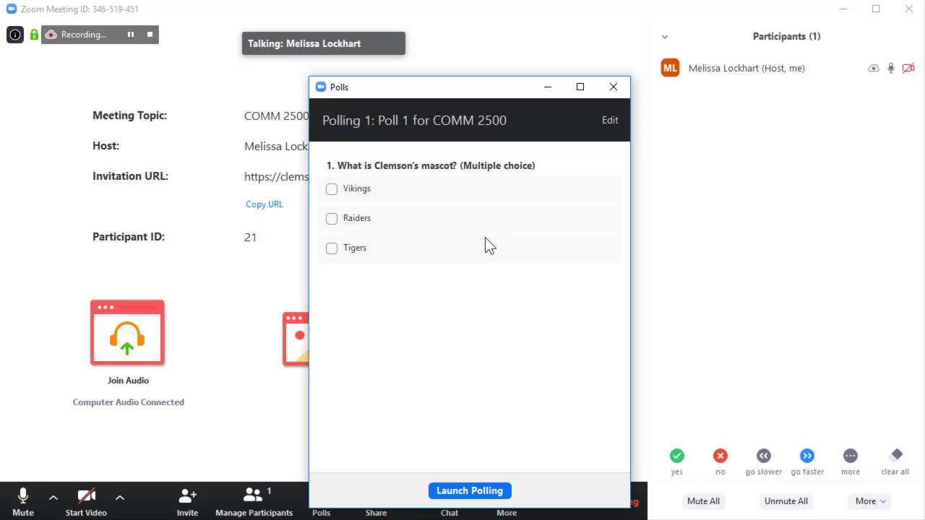
Launch the mascot poll, end the polling, and share its results with the attendees before closing the poll
left_click(481, 492)
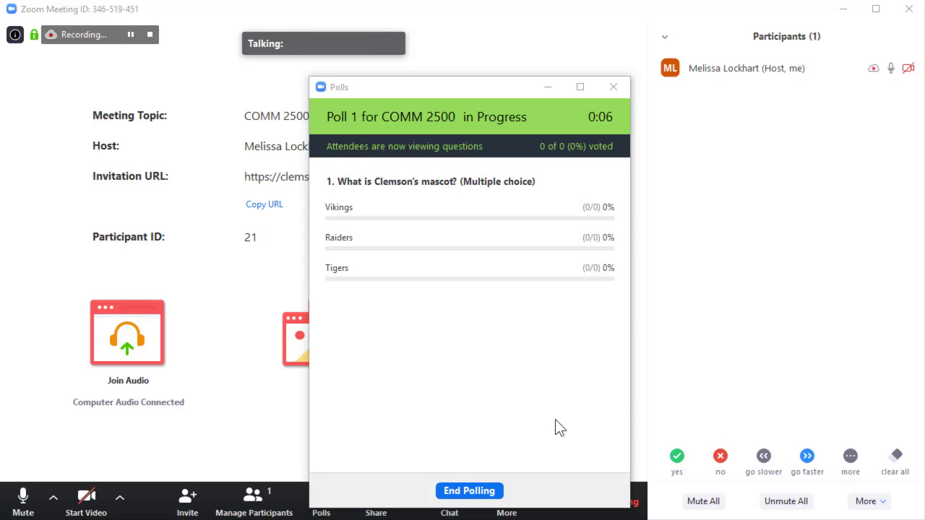
left_click(466, 490)
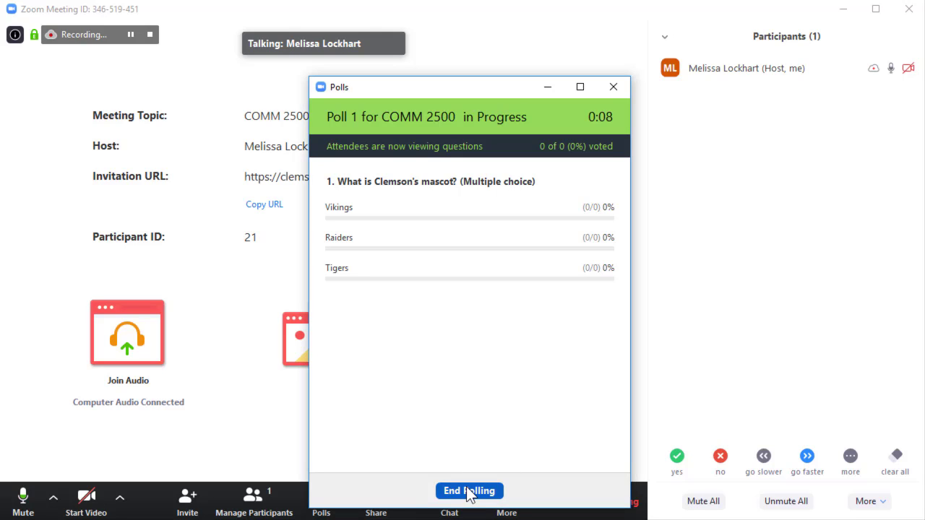
left_click(468, 492)
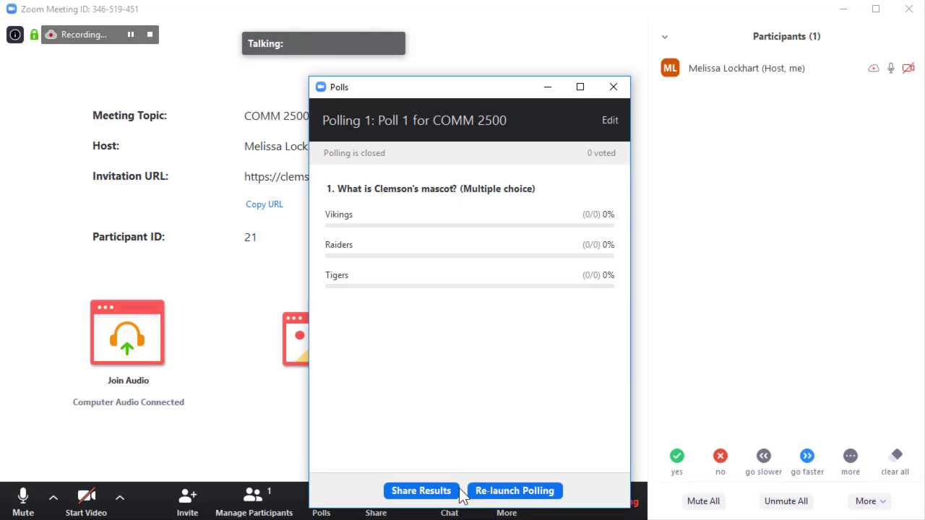
left_click(437, 491)
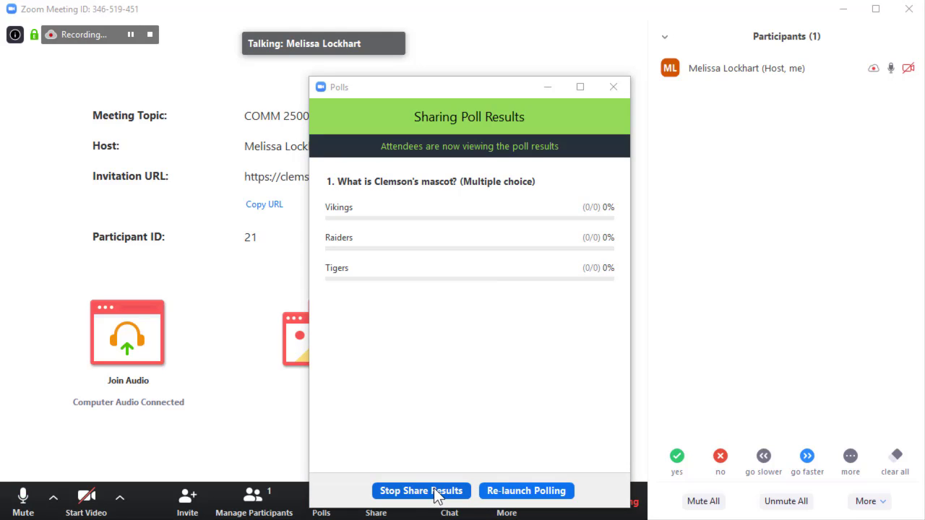
left_click(606, 89)
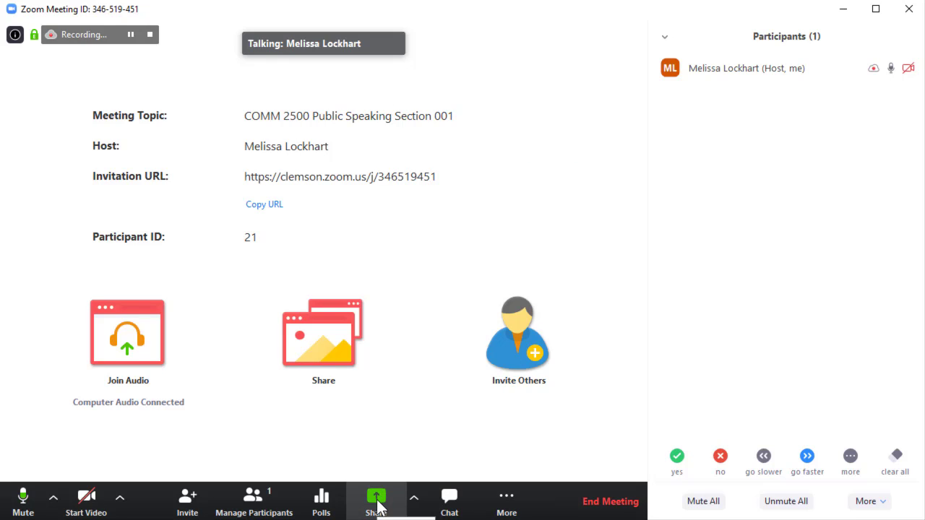
Review the sharing permissions and the basic, advanced and file sources, and share Screen 2 in the meeting
left_click(414, 500)
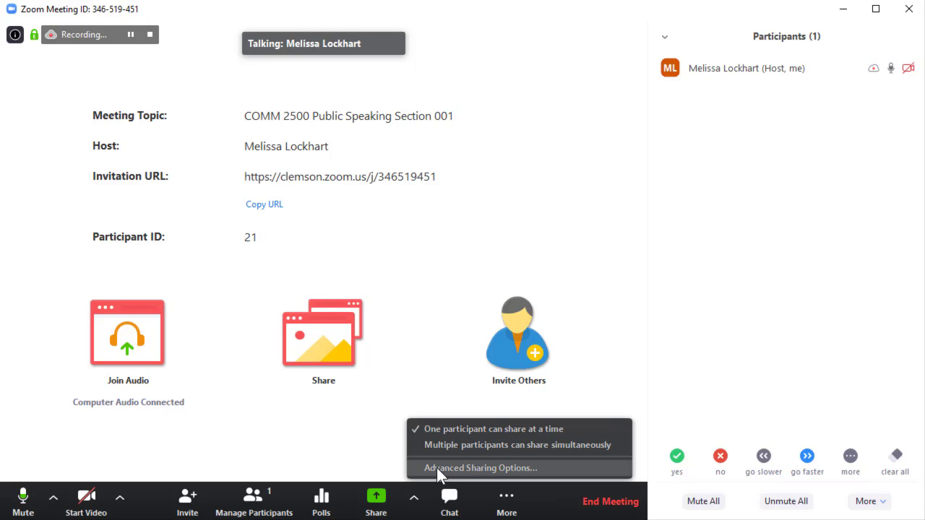
left_click(379, 506)
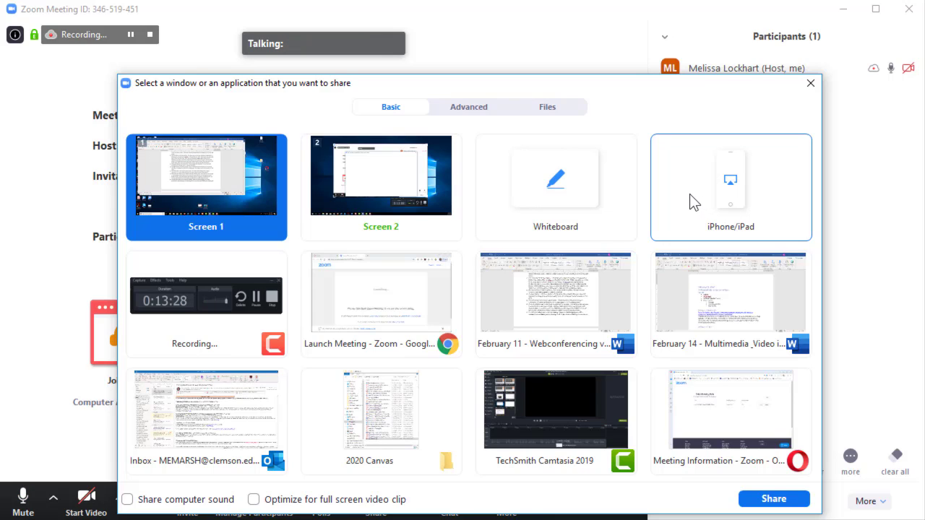
left_click(466, 108)
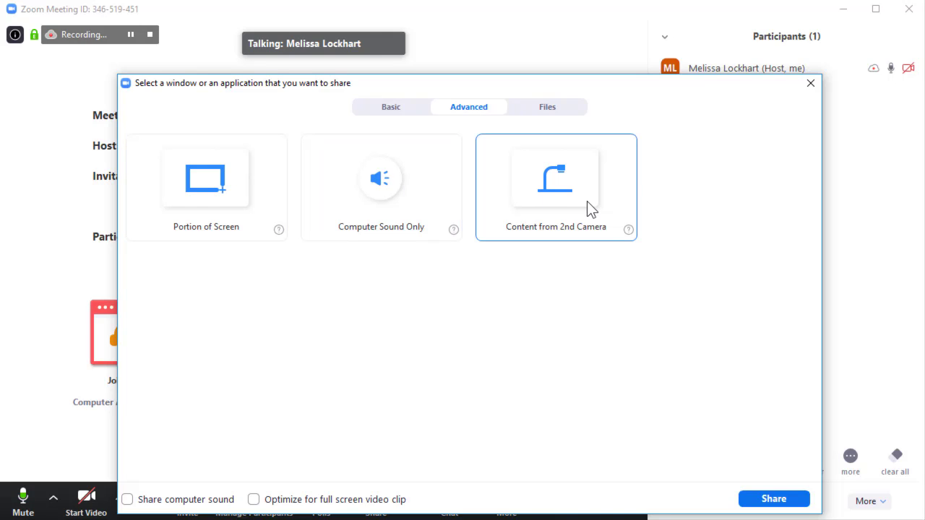
left_click(545, 106)
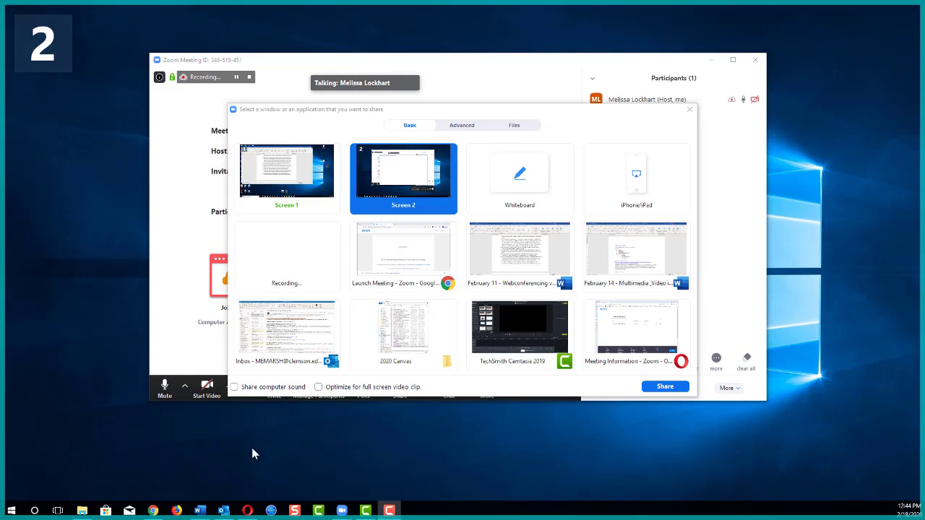
left_click(664, 387)
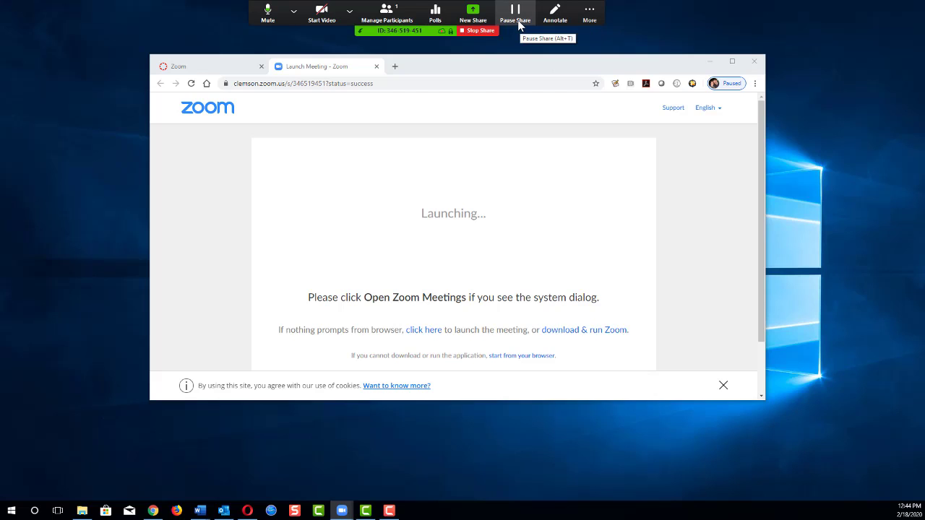
Annotate the shared screen with a freehand loop around "Launching...", an arrow pointing to it, and a heart stamp beside the arrow
left_click(555, 22)
left_click(494, 53)
mouse_move(387, 224)
left_mouse_down()
mouse_move(397, 233)
mouse_move(430, 181)
mouse_move(410, 233)
left_mouse_up()
mouse_move(318, 232)
left_mouse_down()
mouse_move(376, 212)
mouse_move(381, 243)
left_mouse_up()
left_click(417, 54)
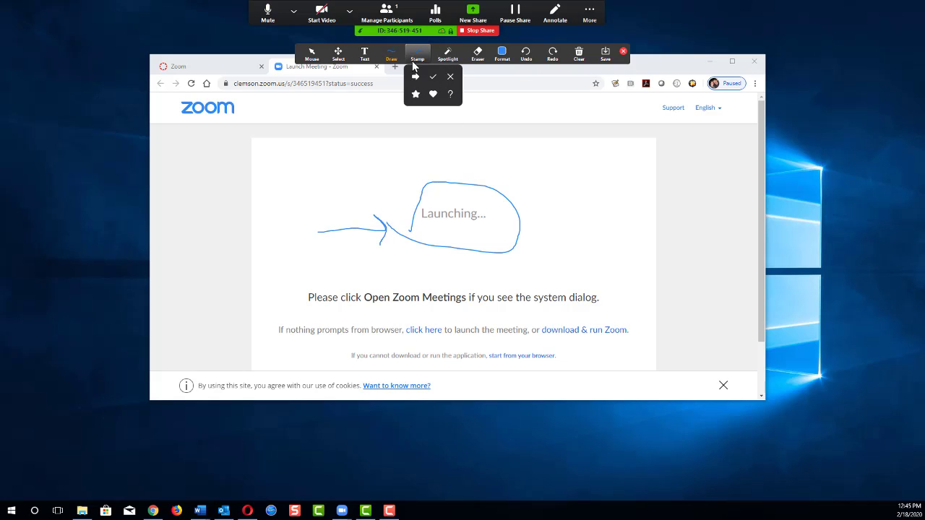
left_click(433, 94)
left_click(308, 218)
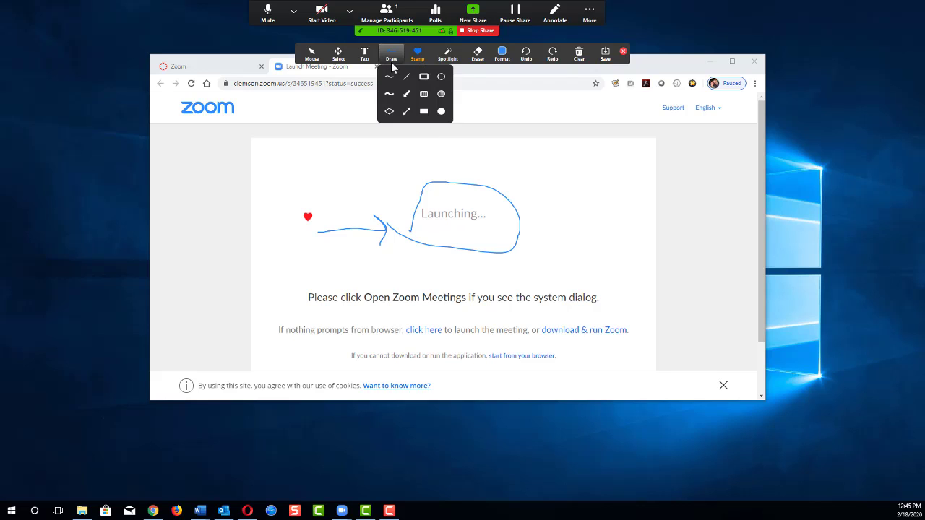
Look over the annotation format options, clear all drawings from the shared screen, and stop sharing
left_click(502, 58)
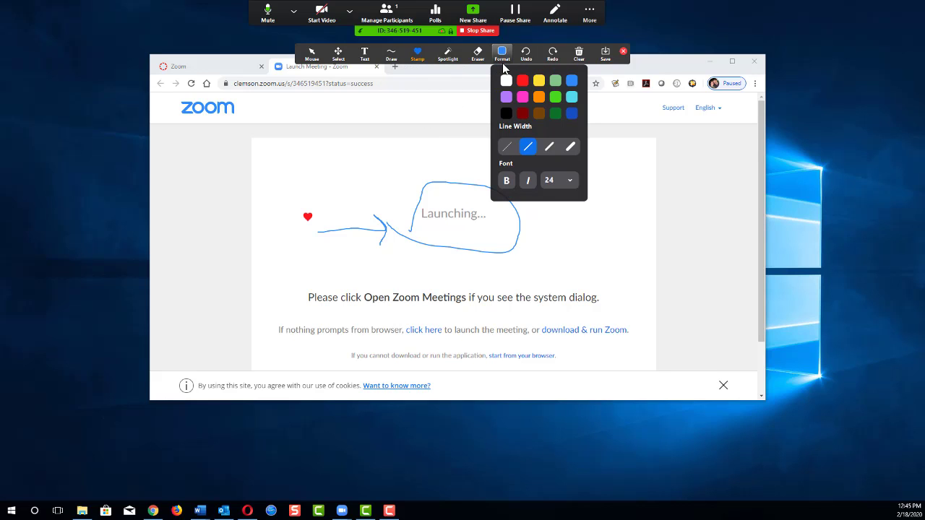
left_click(507, 61)
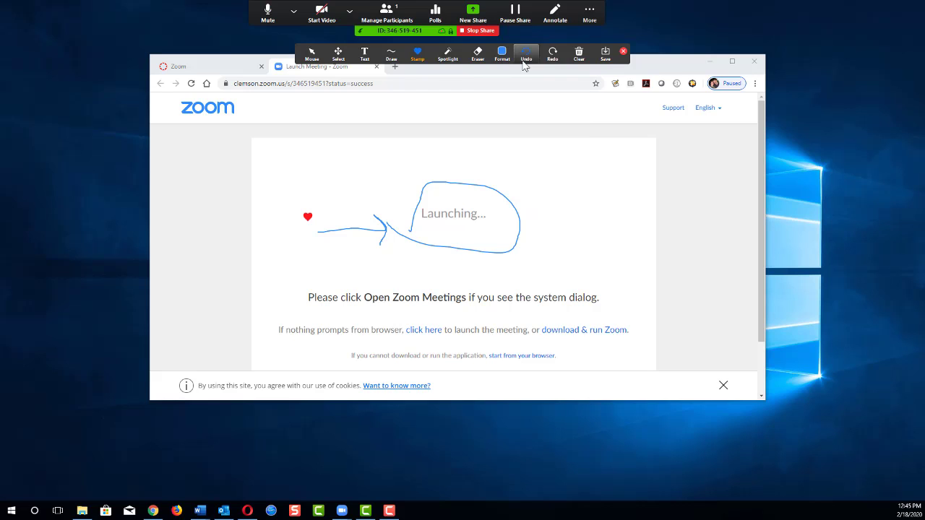
left_click(579, 56)
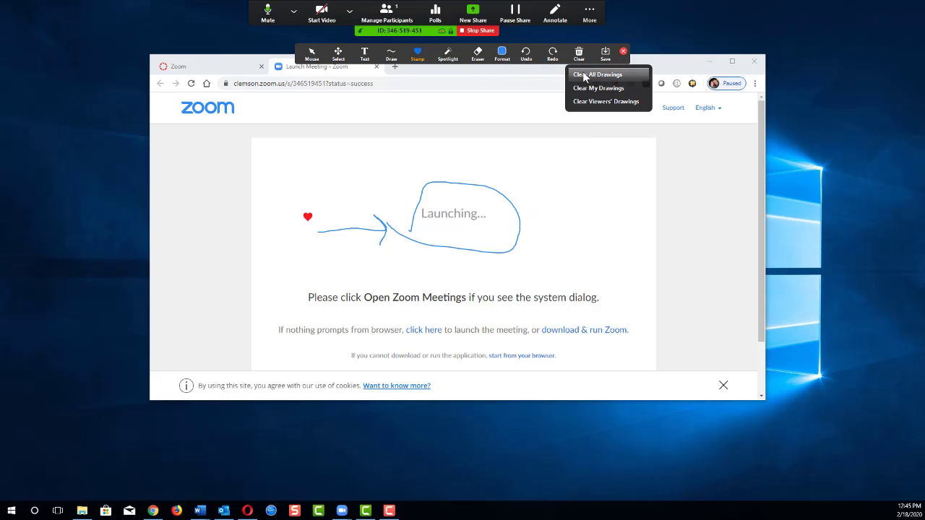
left_click(585, 75)
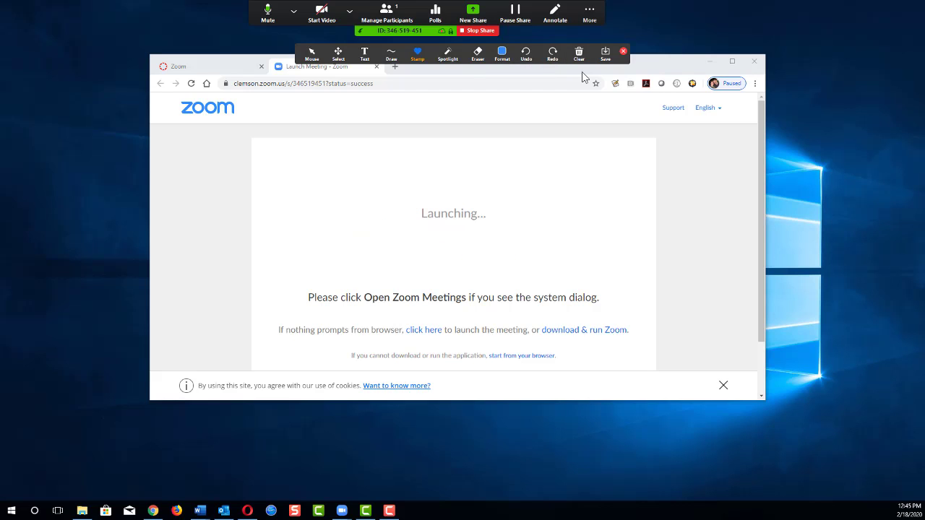
left_click(625, 52)
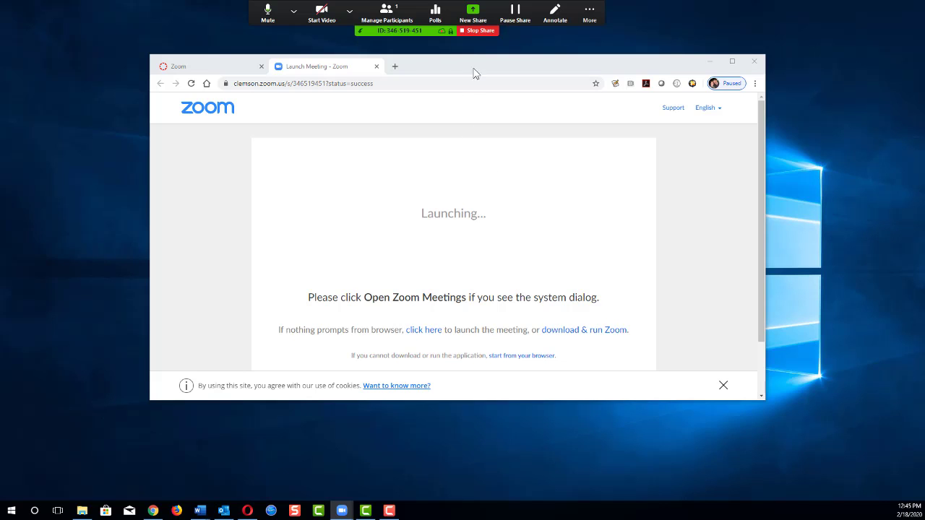
left_click(483, 32)
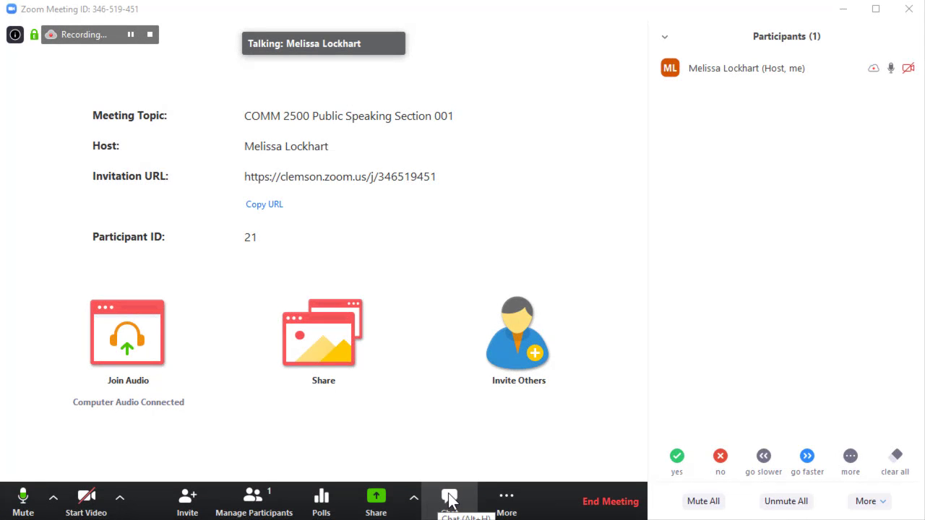
Open the meeting's group chat and review the message recipient choices and the file sharing sources
left_click(445, 503)
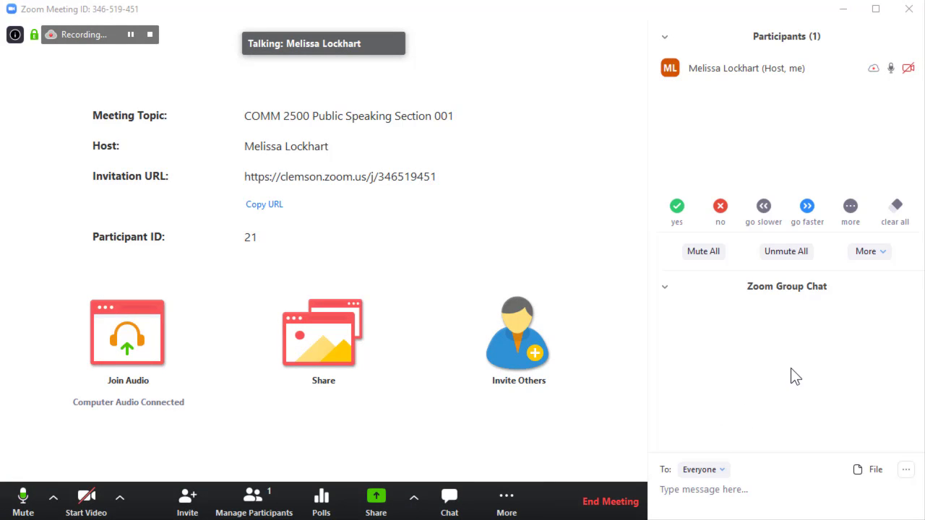
left_click(722, 469)
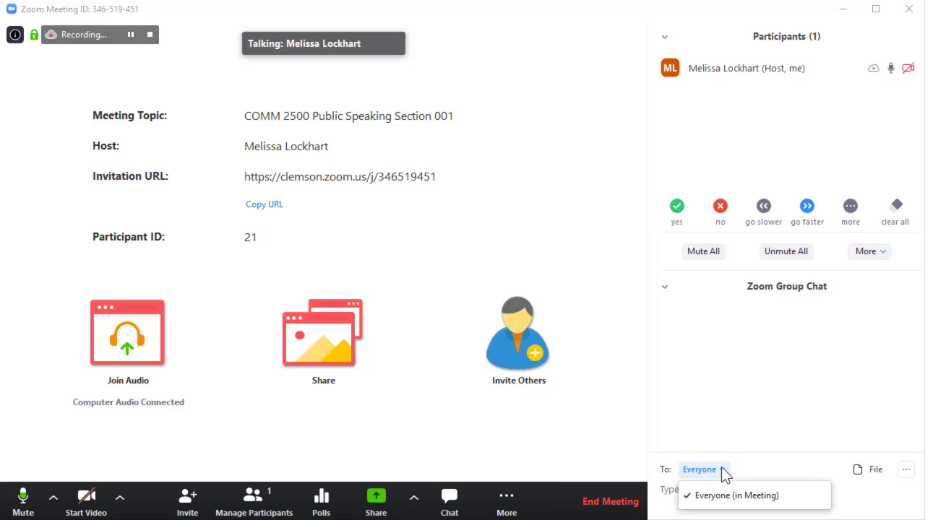
left_click(724, 473)
left_click(723, 473)
left_click(864, 502)
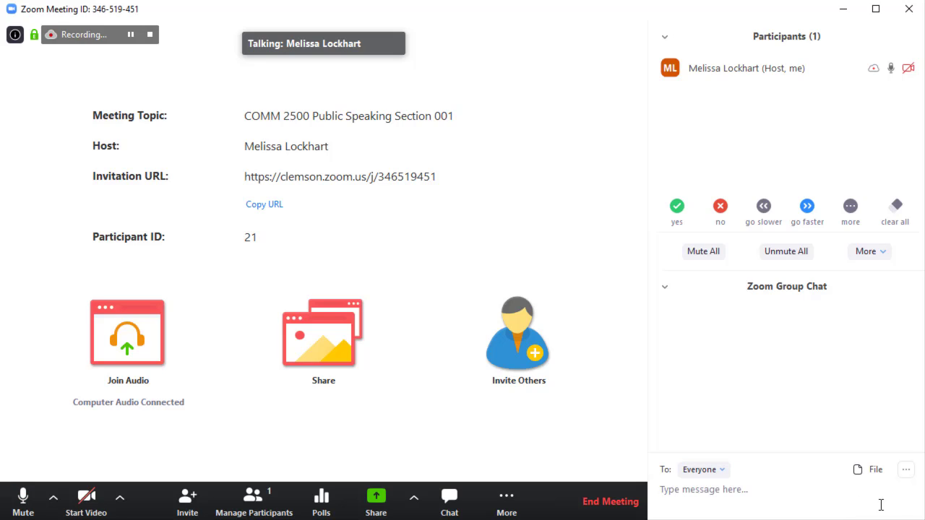
left_click(860, 470)
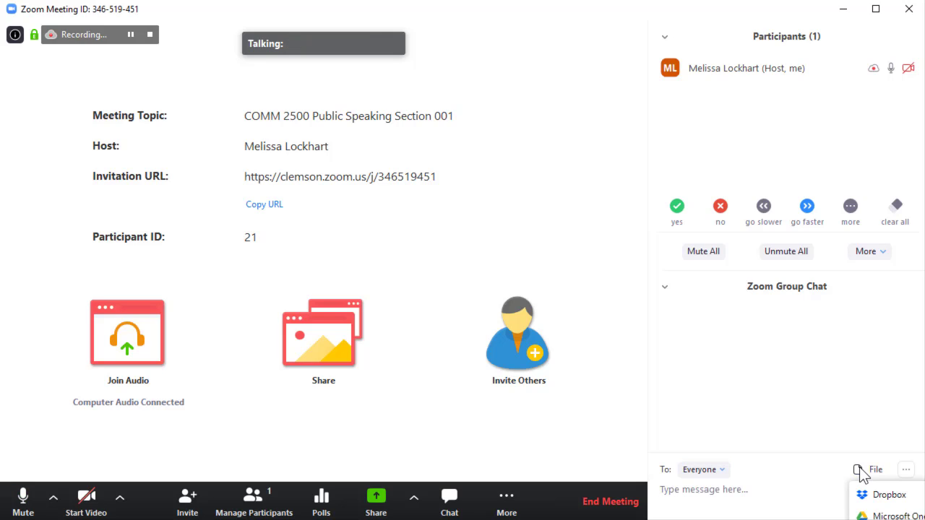
Review the closed captioning options for assigning a typist or using a third-party captioning service
left_click(505, 502)
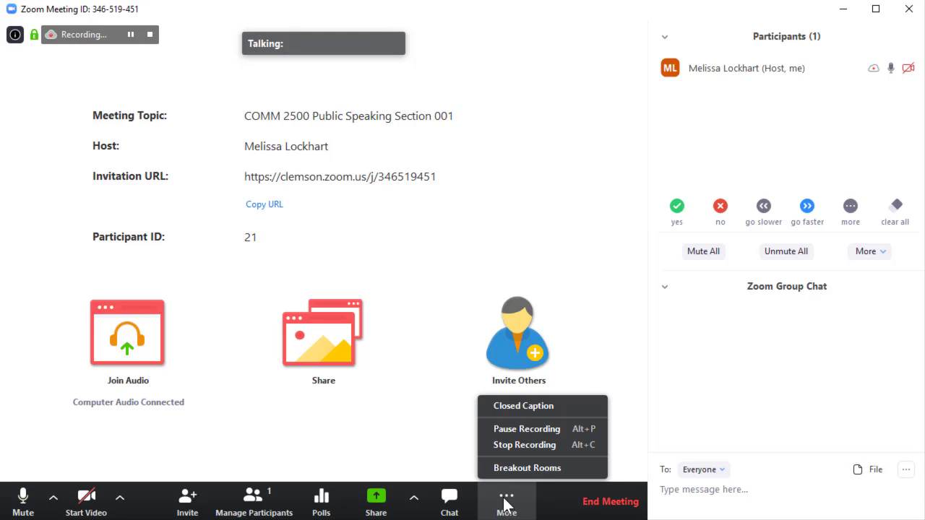
left_click(547, 407)
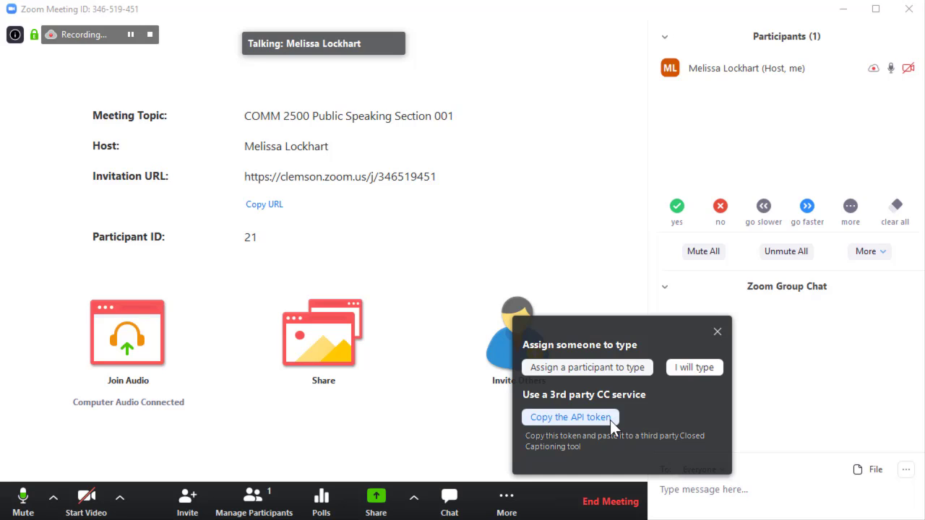
left_click(713, 333)
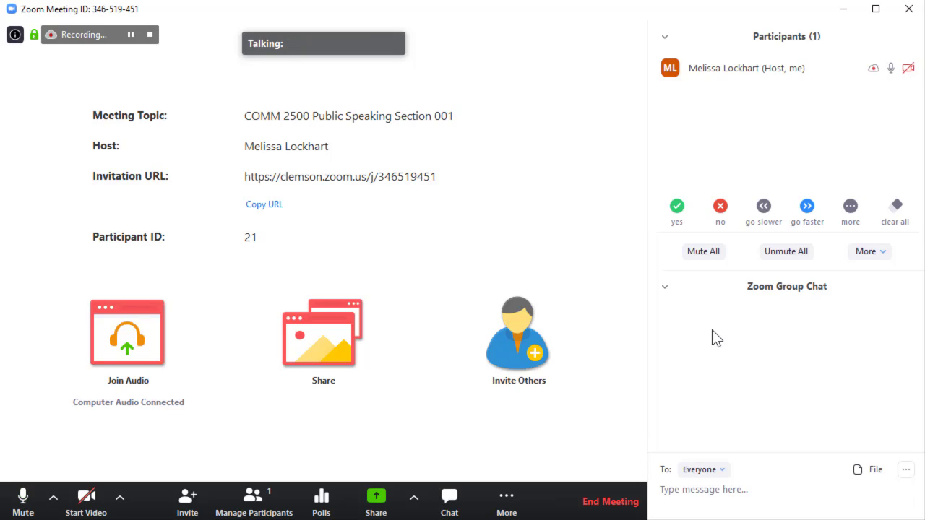
Create two breakout rooms with participants assigned automatically, and close the breakout rooms window without opening the rooms
left_click(505, 502)
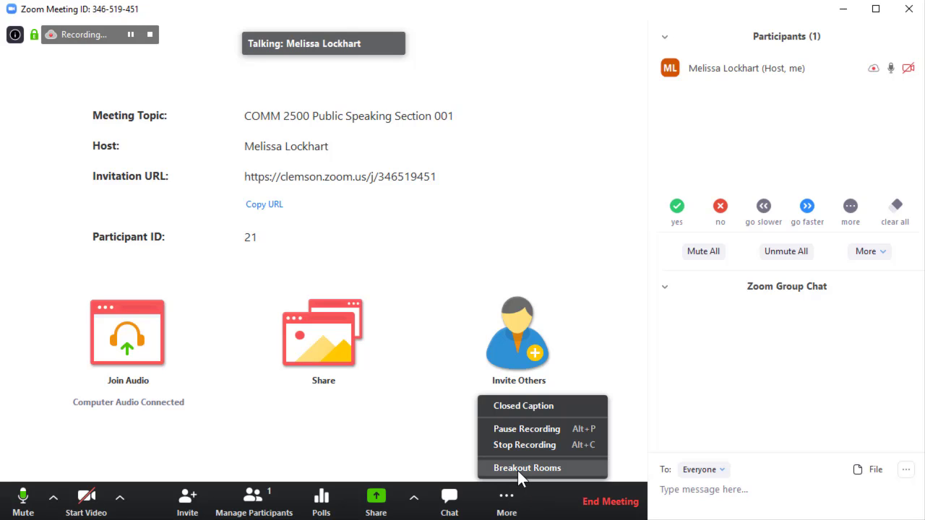
left_click(517, 470)
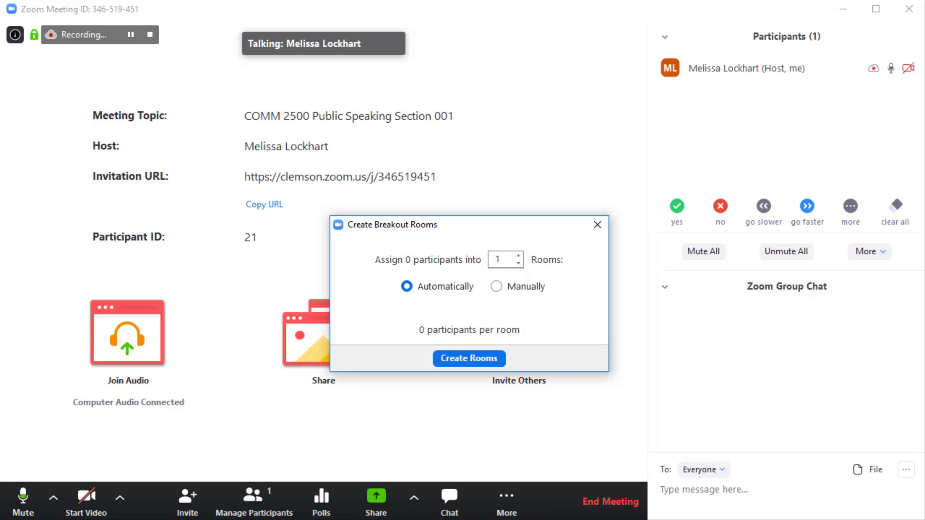
left_click(518, 255)
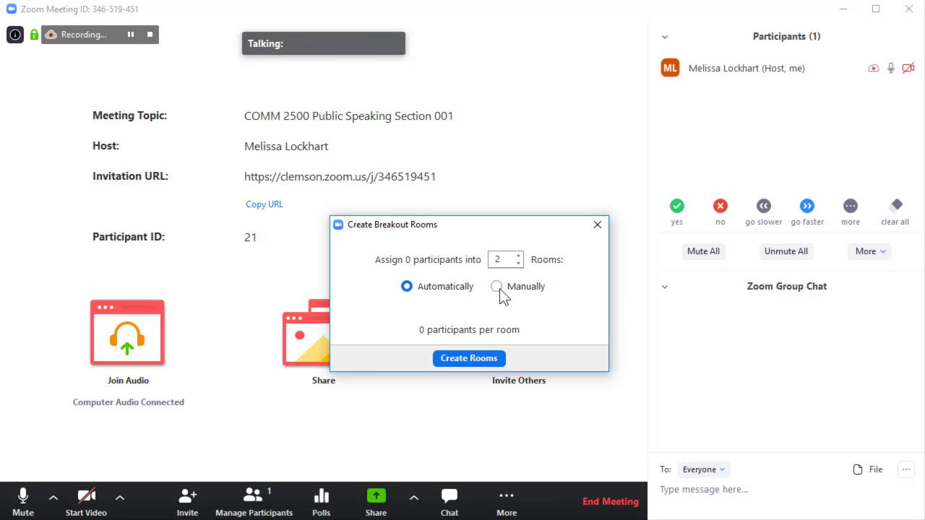
left_click(483, 357)
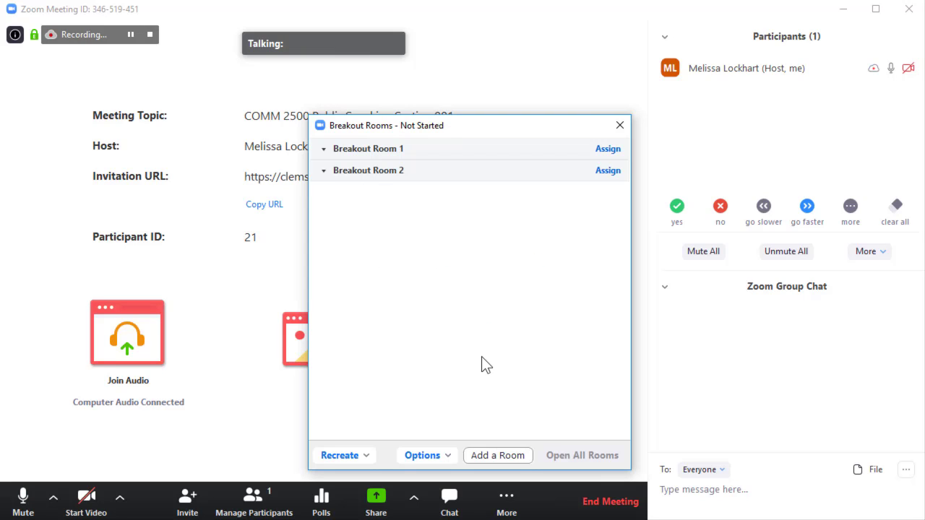
left_click(619, 127)
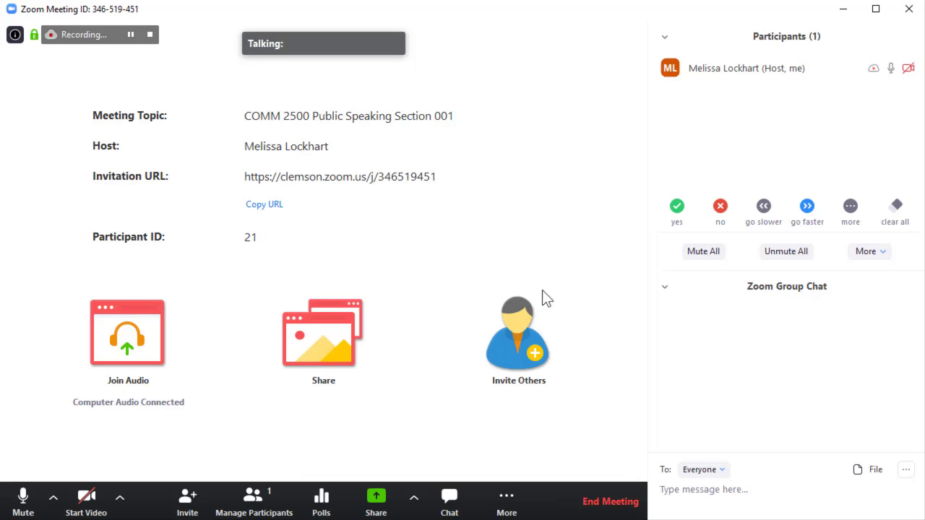
End the COMM 2500 Public Speaking Section 001 meeting for all participants
left_click(626, 501)
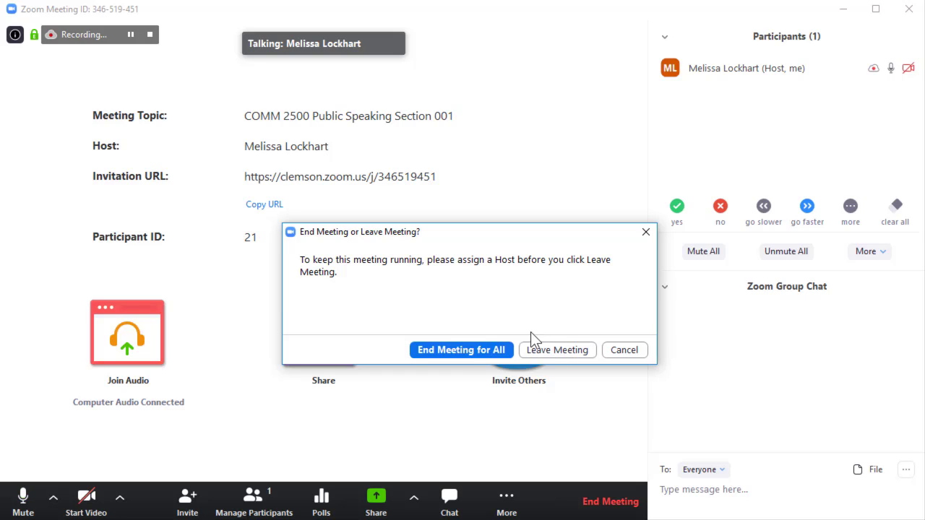
left_click(465, 350)
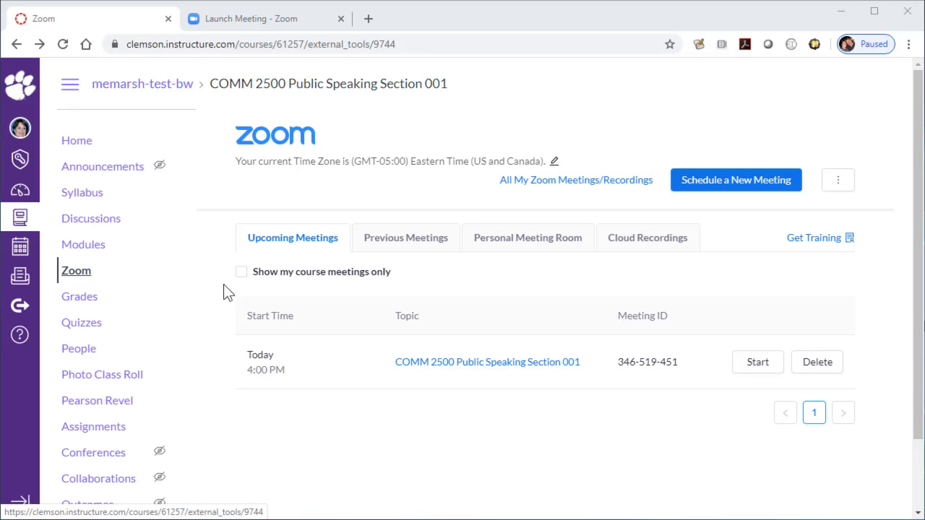
On the Canvas course's Zoom page, review the COMM 2500 Public Speaking Section 001 cloud recording's files and publish the recording for students
left_click(646, 243)
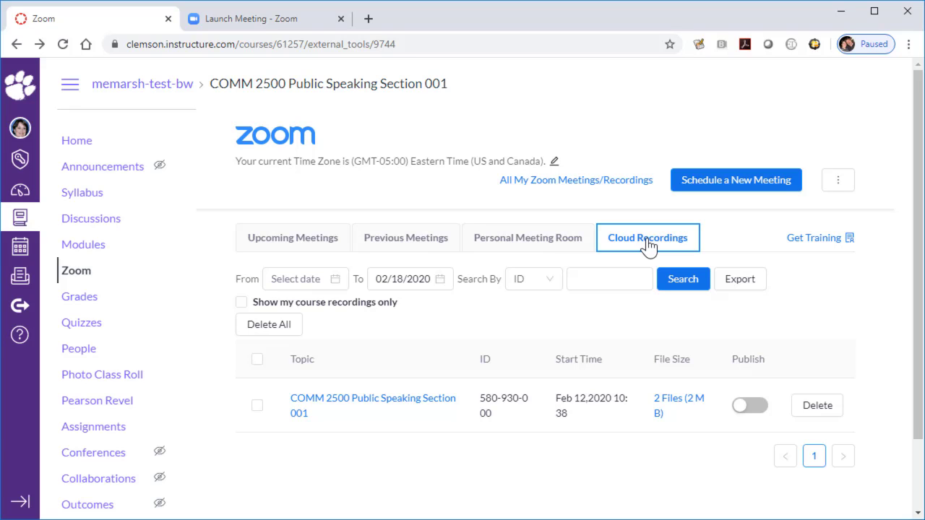
left_click(399, 408)
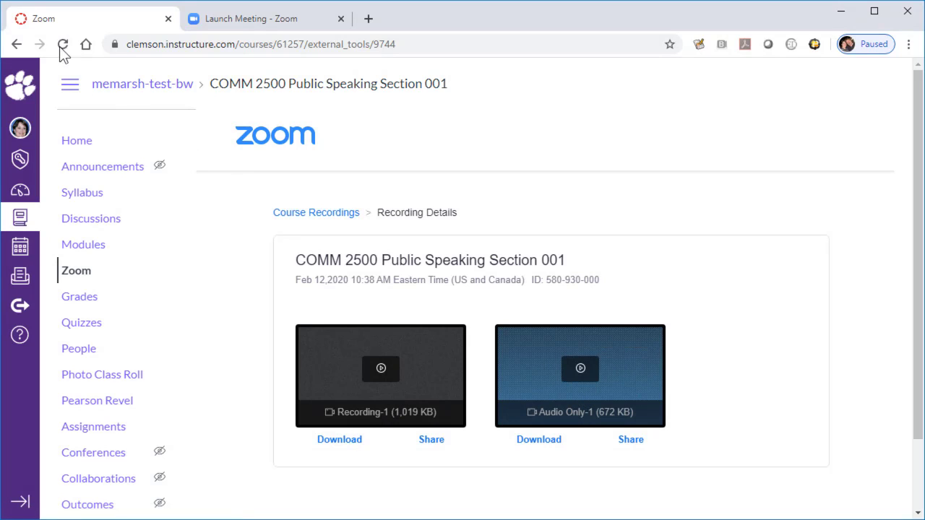
left_click(16, 46)
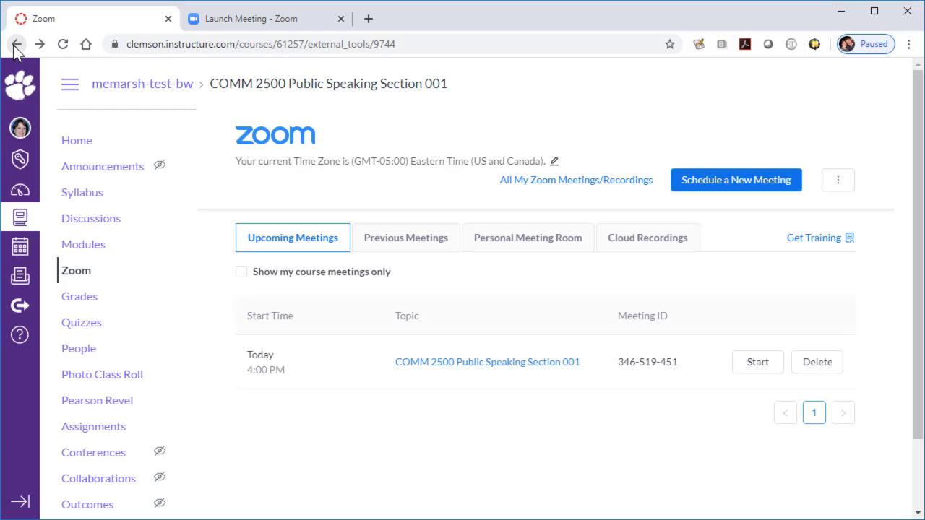
left_click(646, 247)
left_click(751, 407)
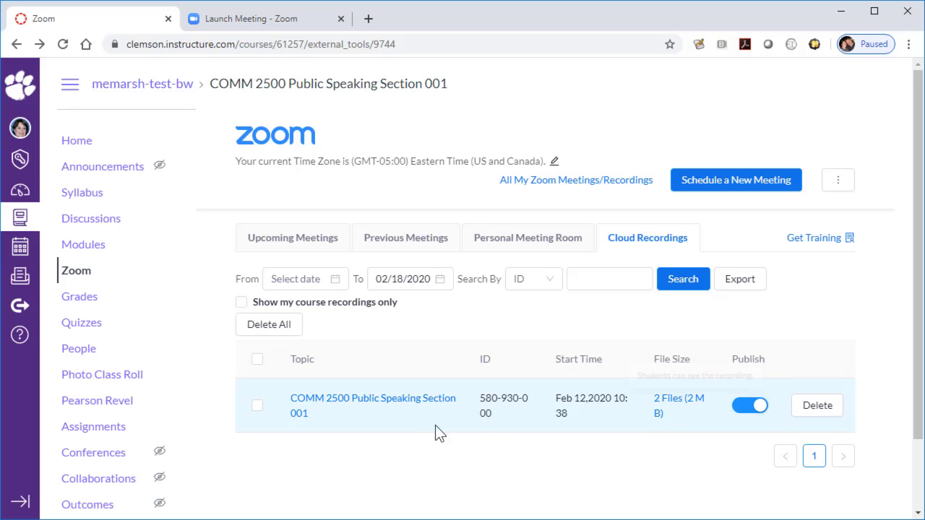